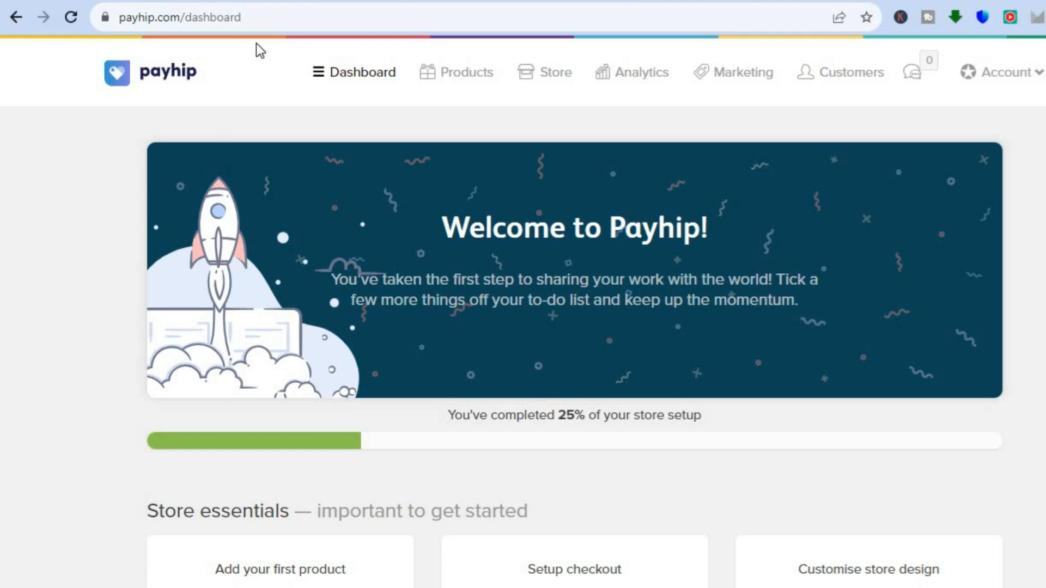
# Review the Free Forever, Plus and Pro plans on the Payhip pricing page.
pyautogui.click(259, 1)
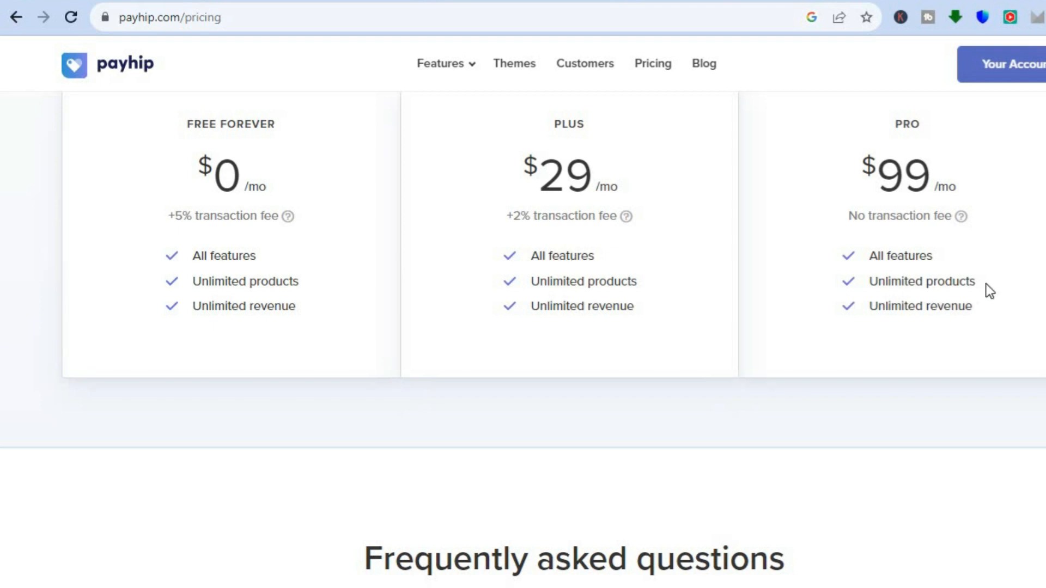
pyautogui.scroll(5, 553, 312)
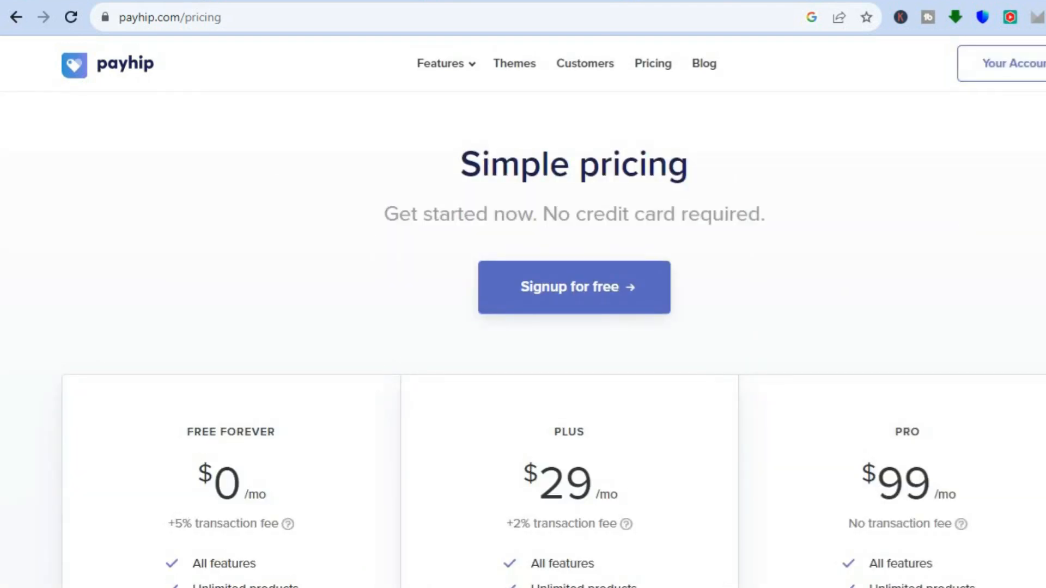
pyautogui.scroll(-4, 592, 248)
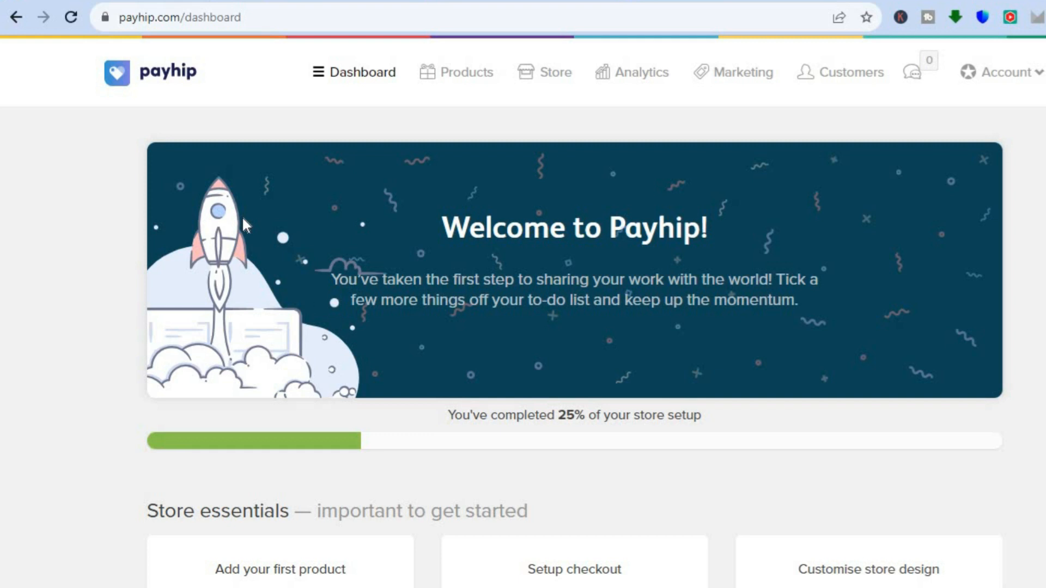
# Start adding the store's first product from the dashboard's store essentials and review the available product types.
pyautogui.scroll(-4, 575, 310)
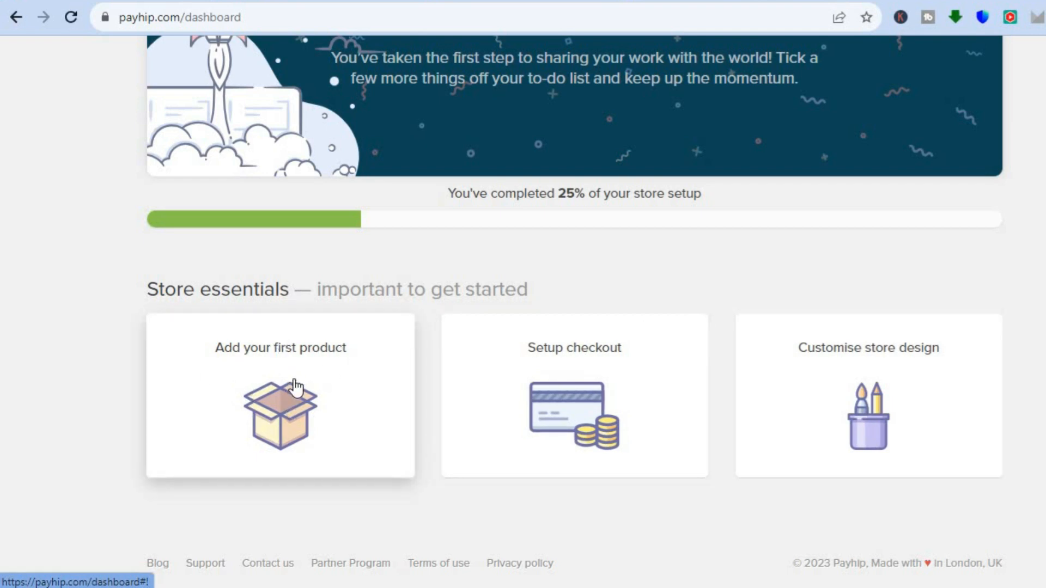
pyautogui.click(293, 380)
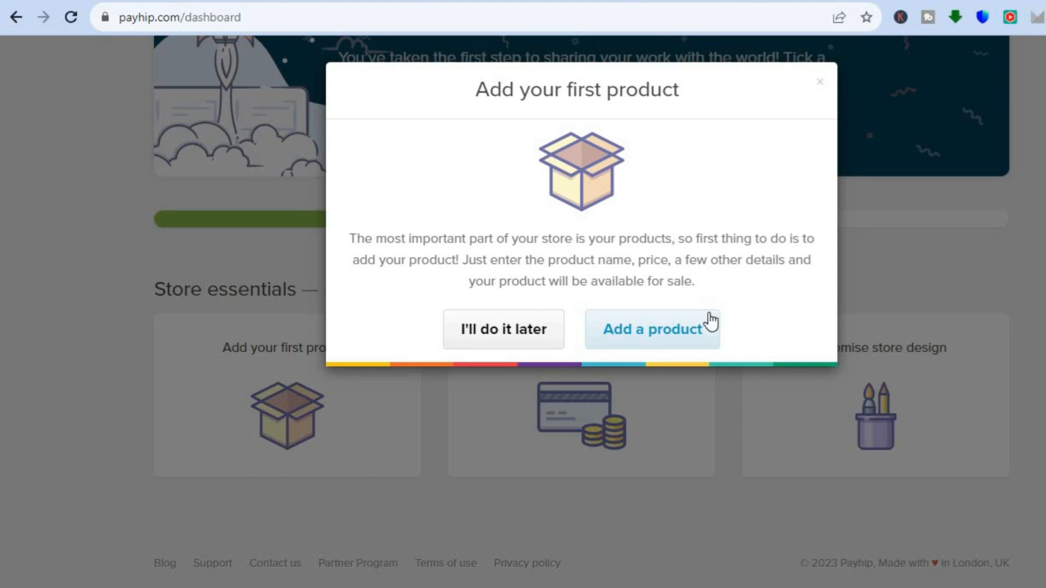
pyautogui.click(683, 336)
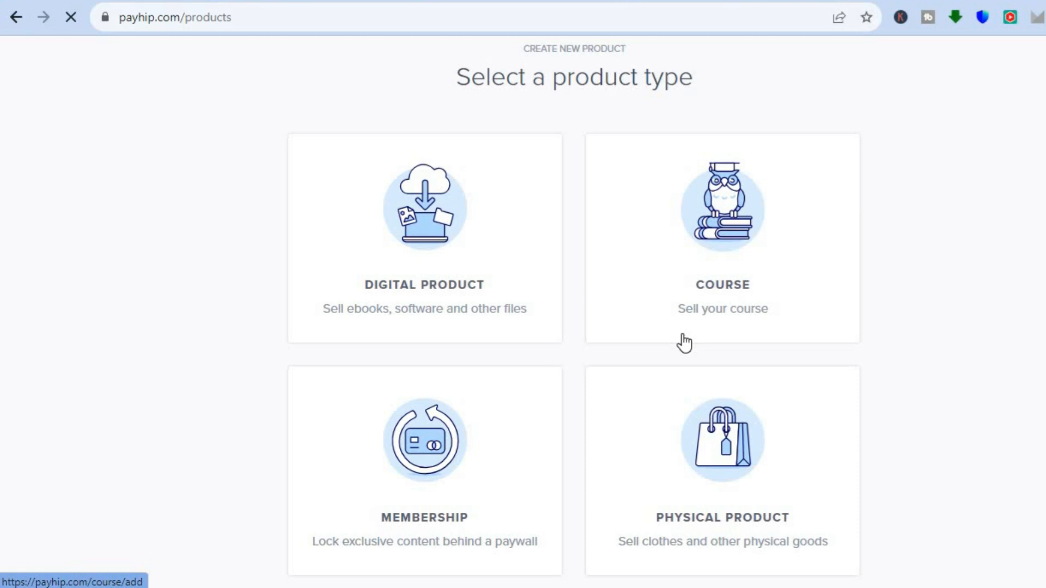
pyautogui.scroll(-1, 574, 308)
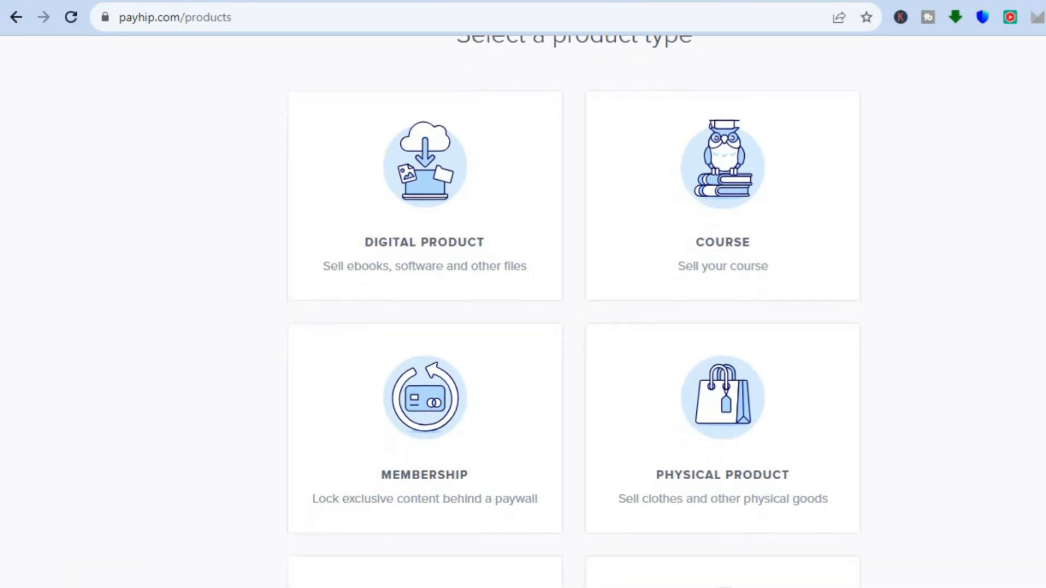
pyautogui.scroll(-1, 574, 308)
pyautogui.scroll(-2, 574, 308)
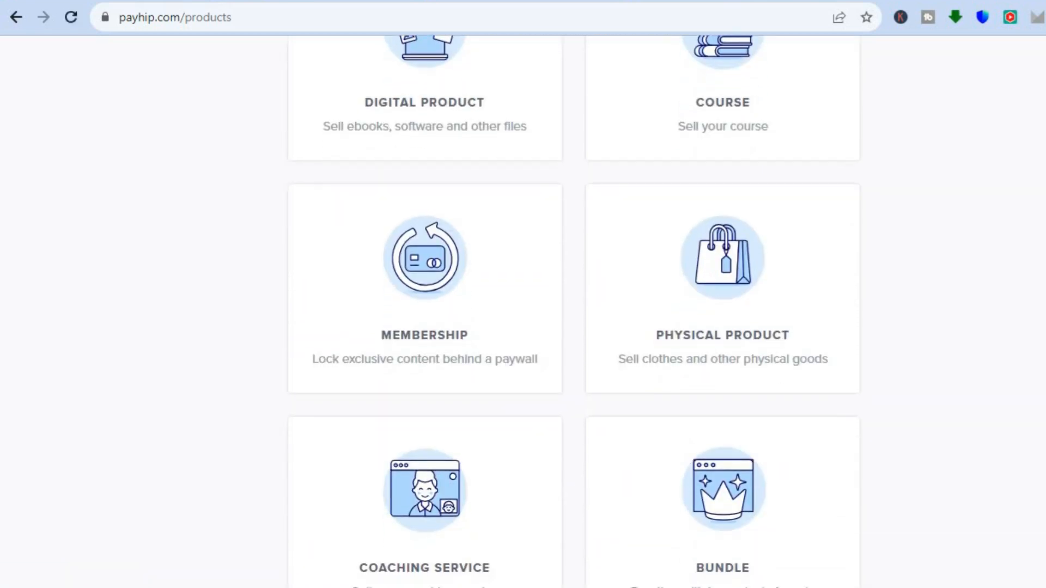
pyautogui.scroll(-2, 574, 308)
pyautogui.scroll(5, 574, 308)
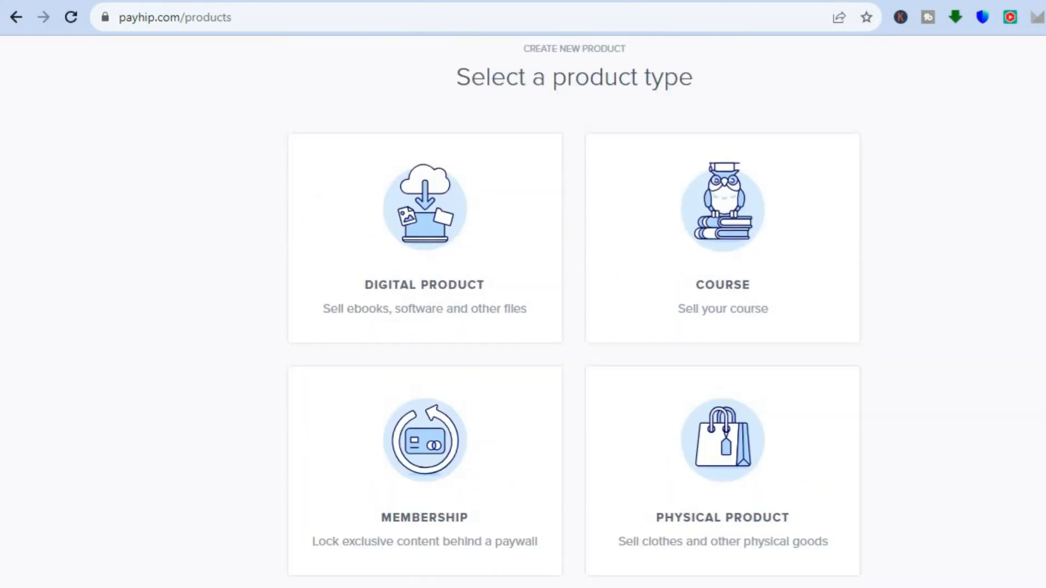
pyautogui.scroll(-3, 574, 308)
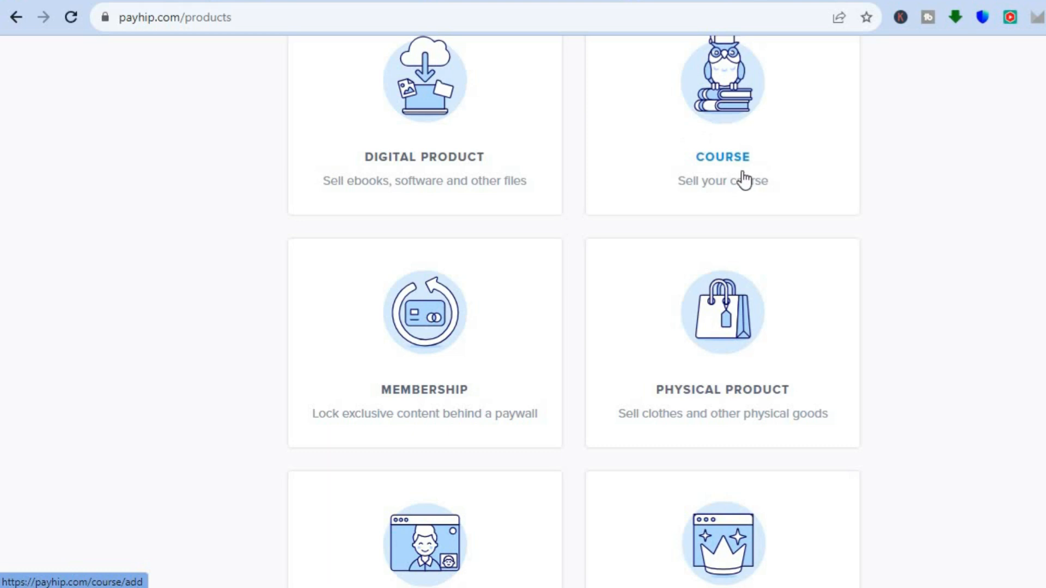
pyautogui.click(743, 176)
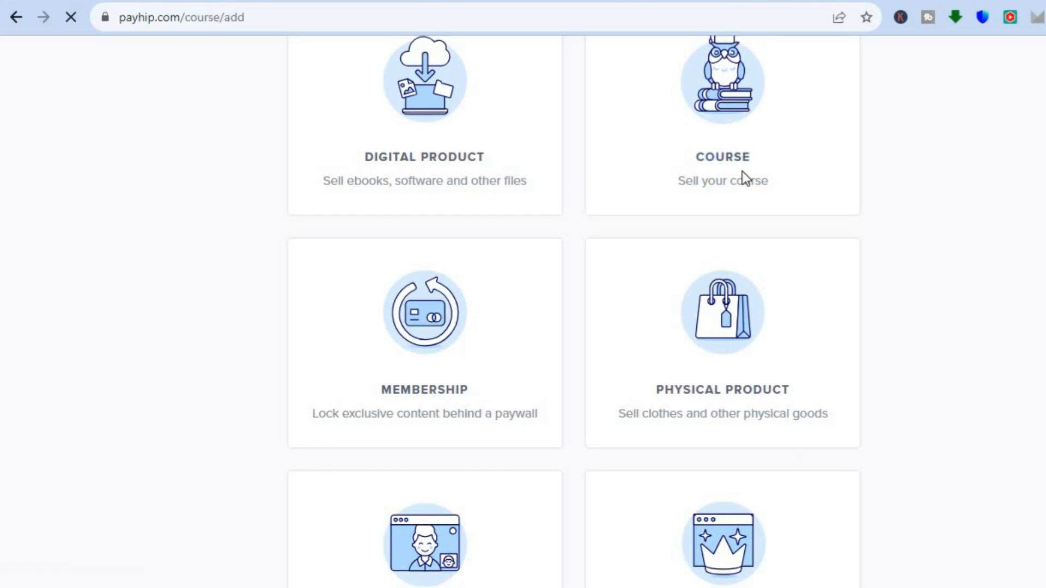
pyautogui.click(454, 359)
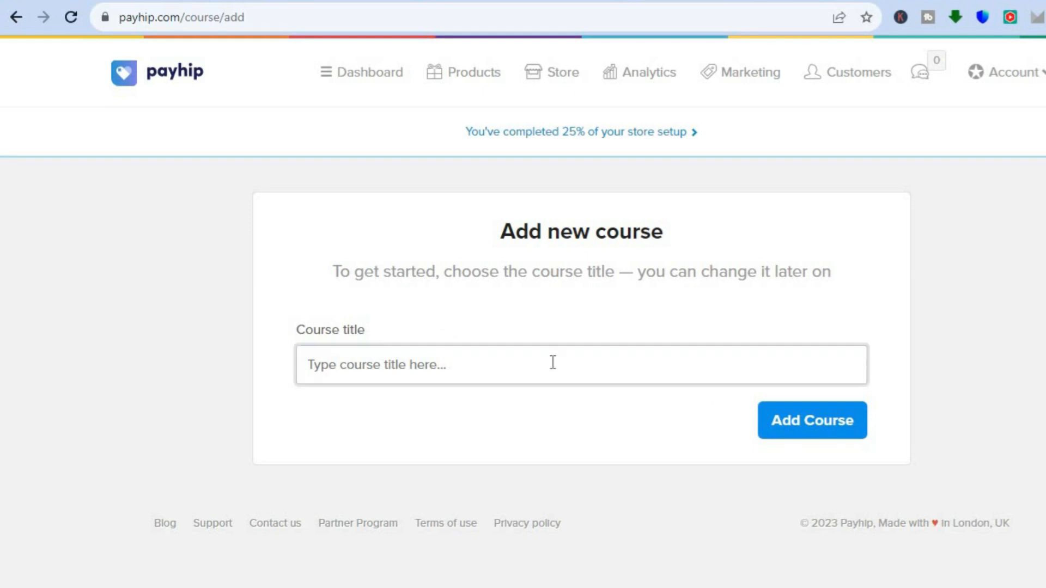
pyautogui.click(15, 18)
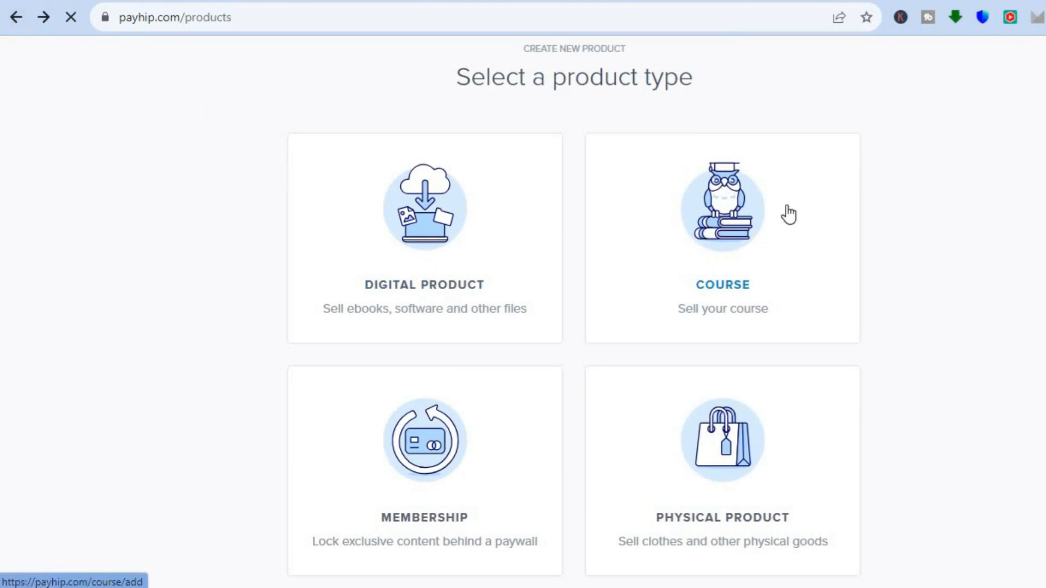
# Choose Digital Product as the type of the new product.
pyautogui.scroll(-3, 722, 226)
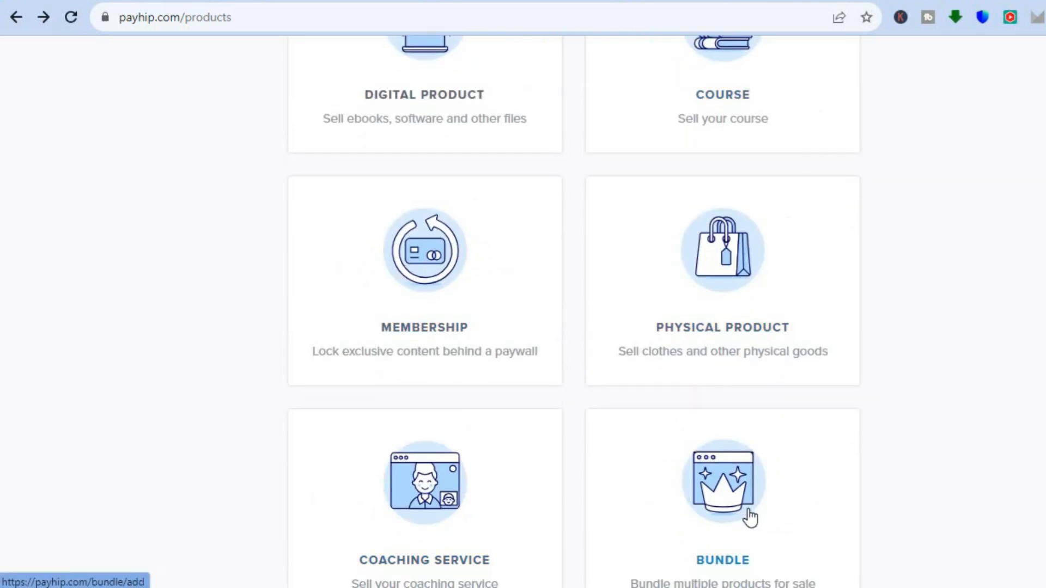
pyautogui.scroll(3, 750, 517)
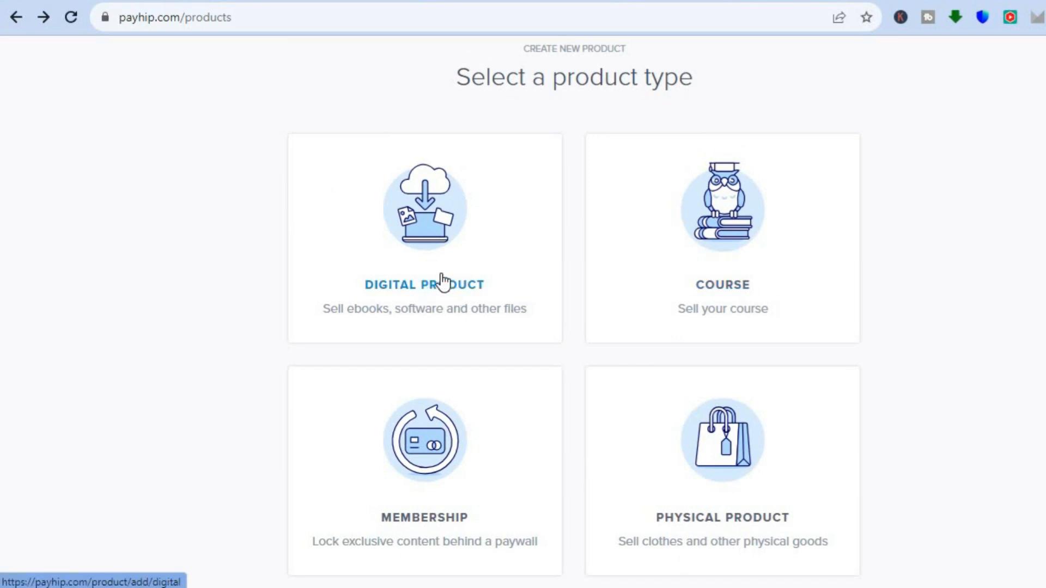
pyautogui.click(446, 293)
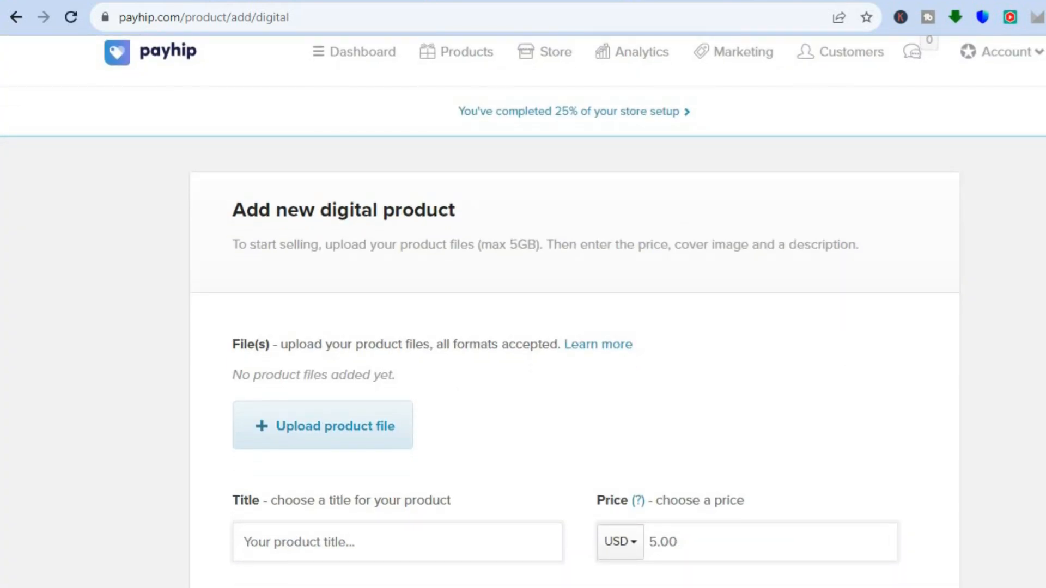
# Upload the 11:04 AM PNG "Copy of Blue Modern Eye Catching Vlog YouTube Thumbnail" from Downloads as the product file.
pyautogui.scroll(-1, 523, 311)
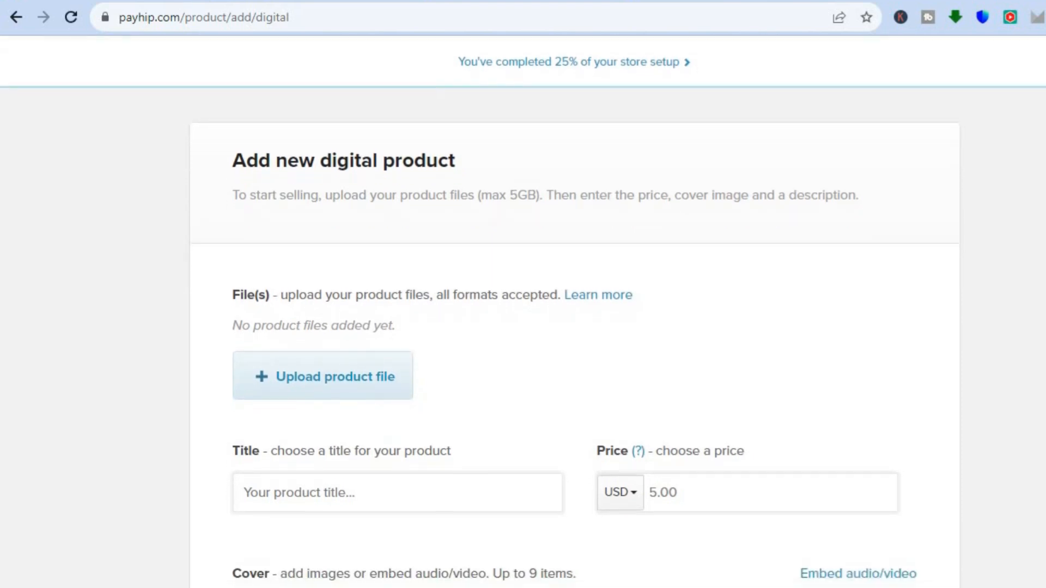
pyautogui.scroll(-2, 523, 312)
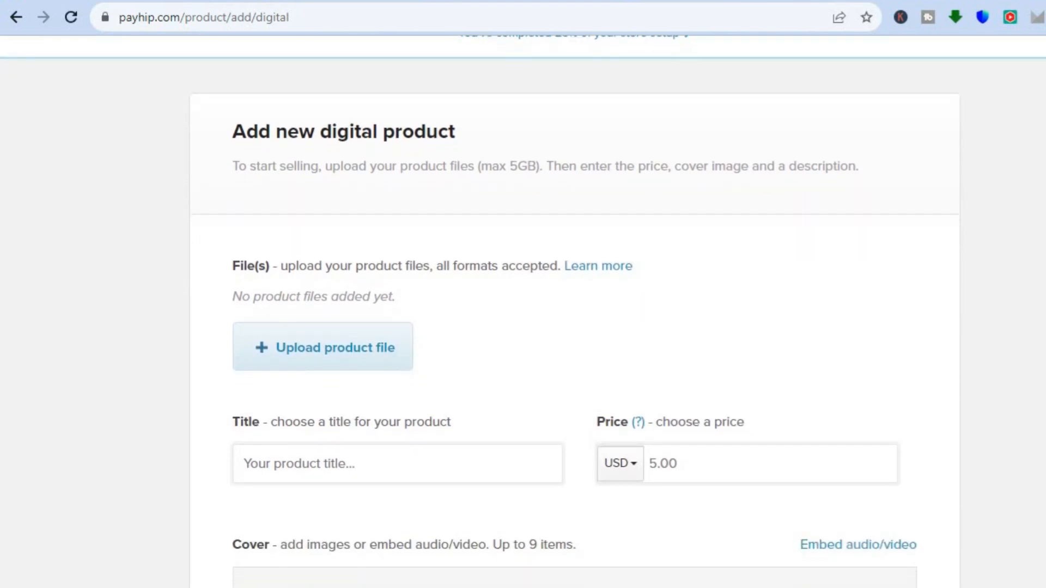
pyautogui.scroll(-1, 523, 312)
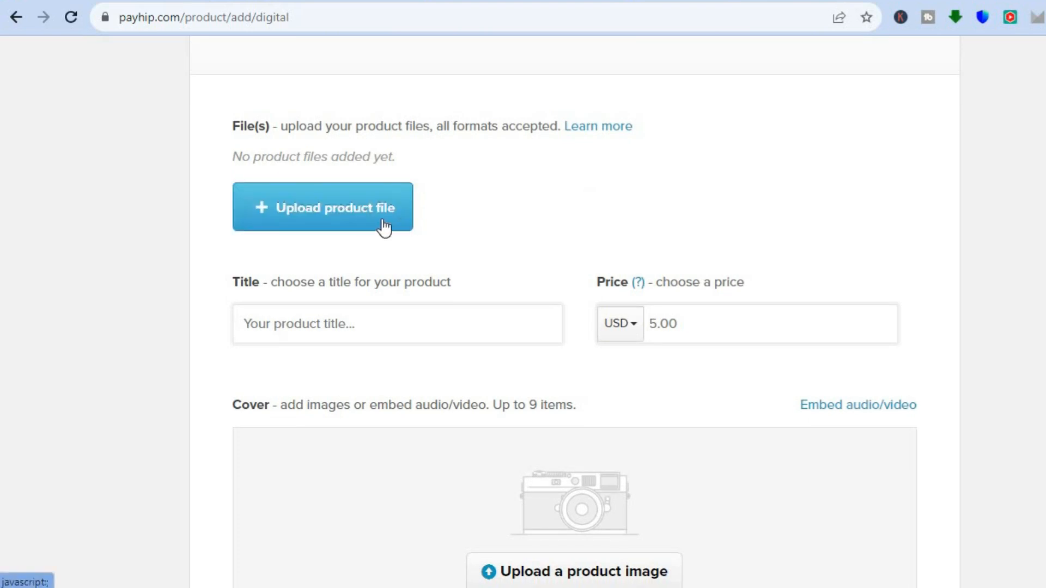
pyautogui.click(342, 210)
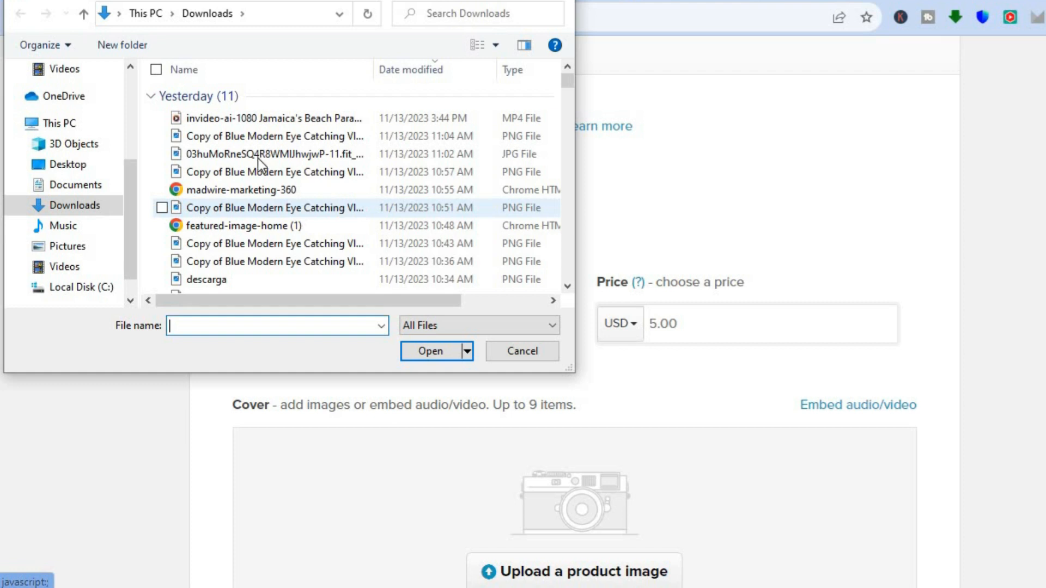
pyautogui.click(279, 135)
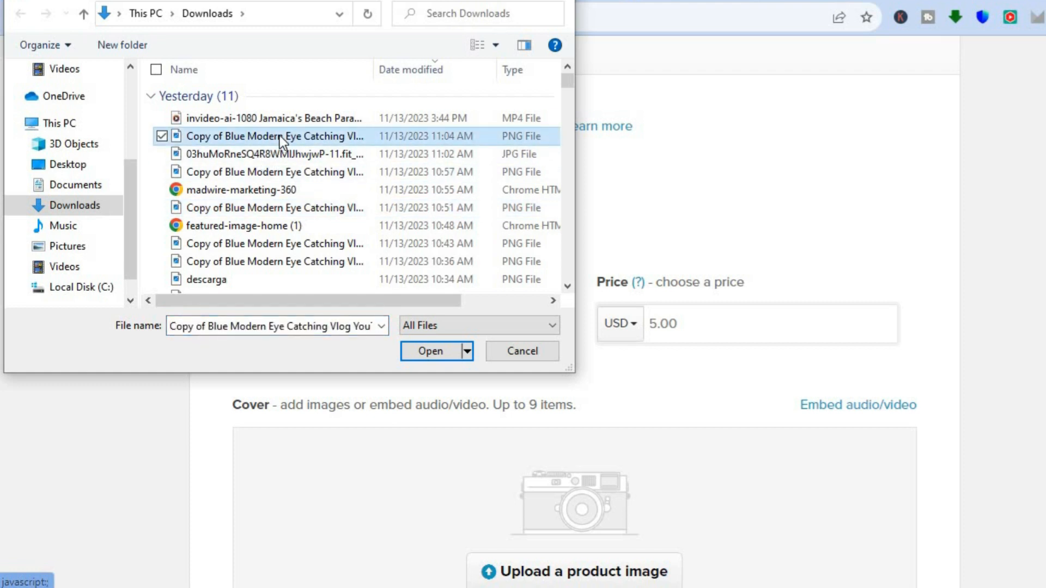
pyautogui.click(426, 348)
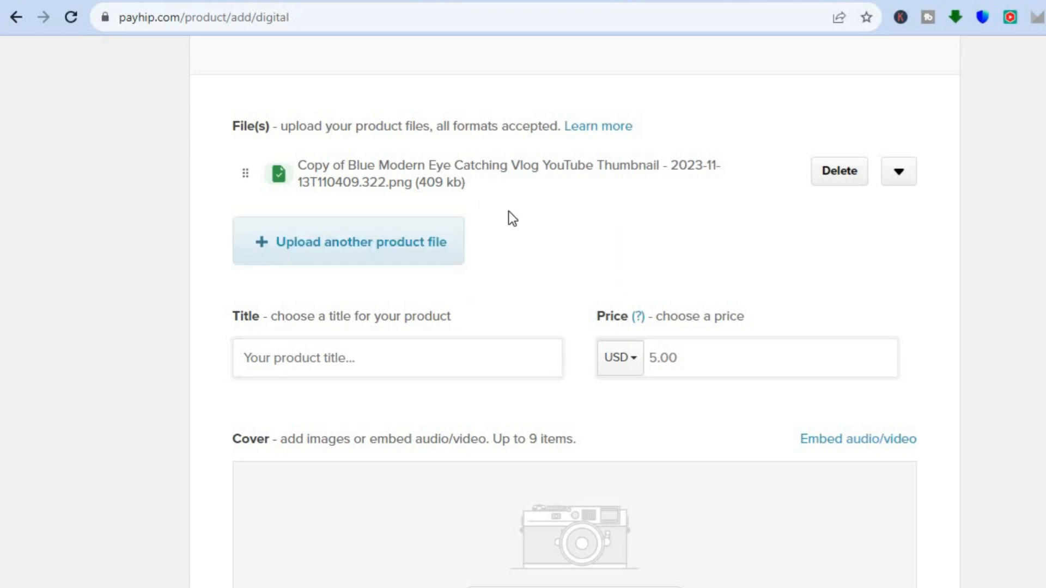
# Enter "simple answers" as the digital product's title.
pyautogui.click(403, 361)
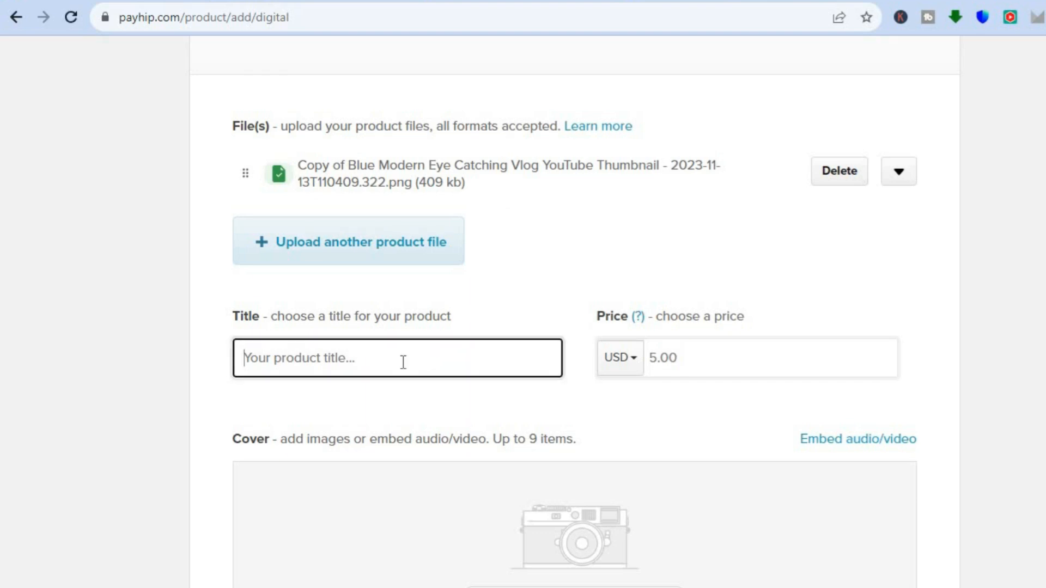
pyautogui.write('word o')
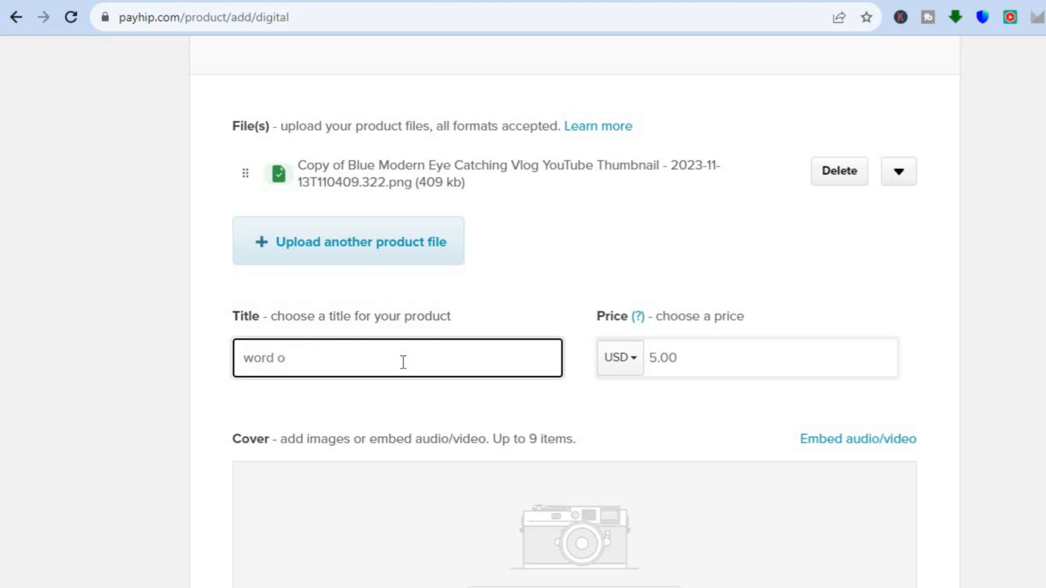
pyautogui.press('BackSpace')
pyautogui.press('BackSpace')
pyautogui.press('BackSpace')
pyautogui.press('BackSpace')
pyautogui.press('BackSpace')
pyautogui.press('BackSpace')
pyautogui.write('simple answw\\')
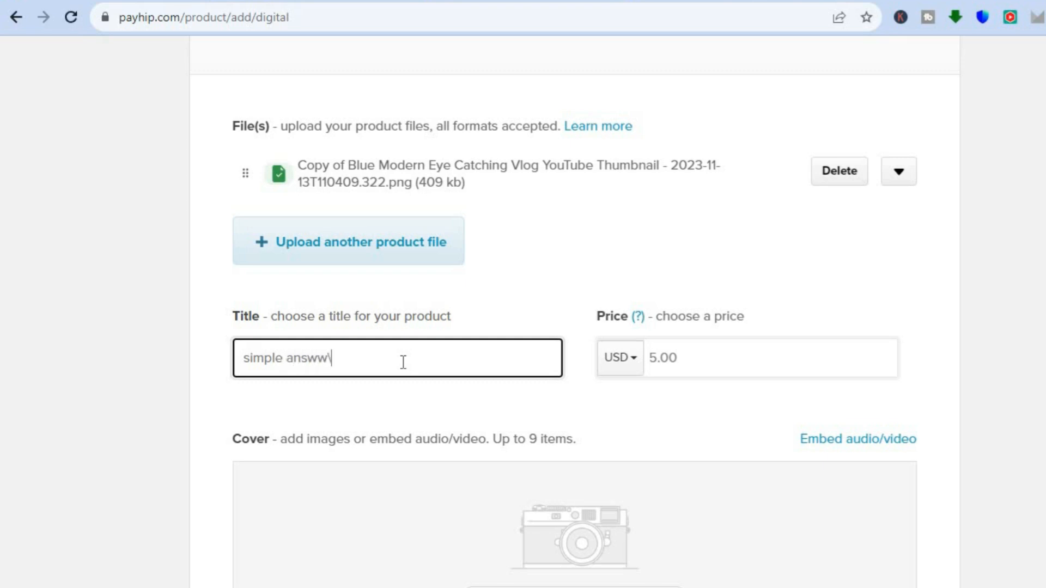
pyautogui.press('BackSpace')
pyautogui.press('BackSpace')
pyautogui.write('ers')
# Set the product's price to 100 USD.
pyautogui.click(686, 357)
pyautogui.press('BackSpace')
pyautogui.press('BackSpace')
pyautogui.press('BackSpace')
pyautogui.press('BackSpace')
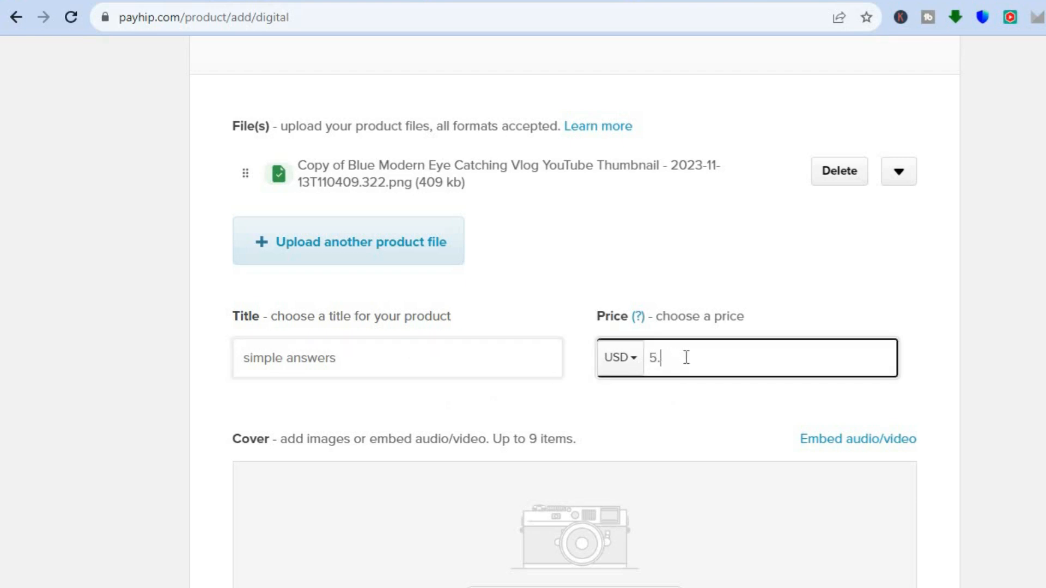
pyautogui.write('100')
# Upload the 10:36 AM PNG "Copy of Blue Modern Eye Catching Vlog YouTube Thumbnail" from Downloads as the product's cover image.
pyautogui.scroll(-5, 386, 506)
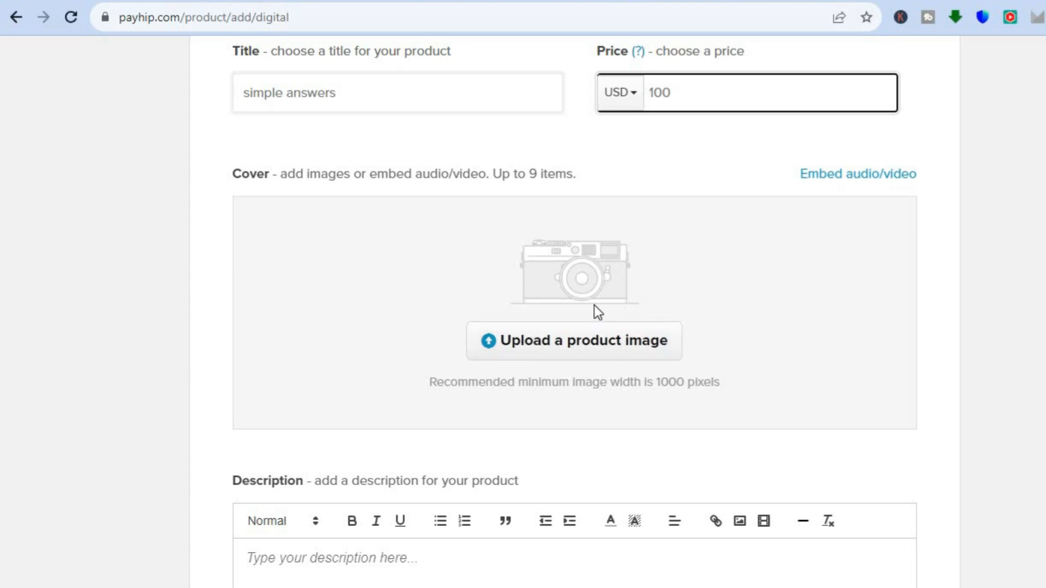
pyautogui.click(594, 347)
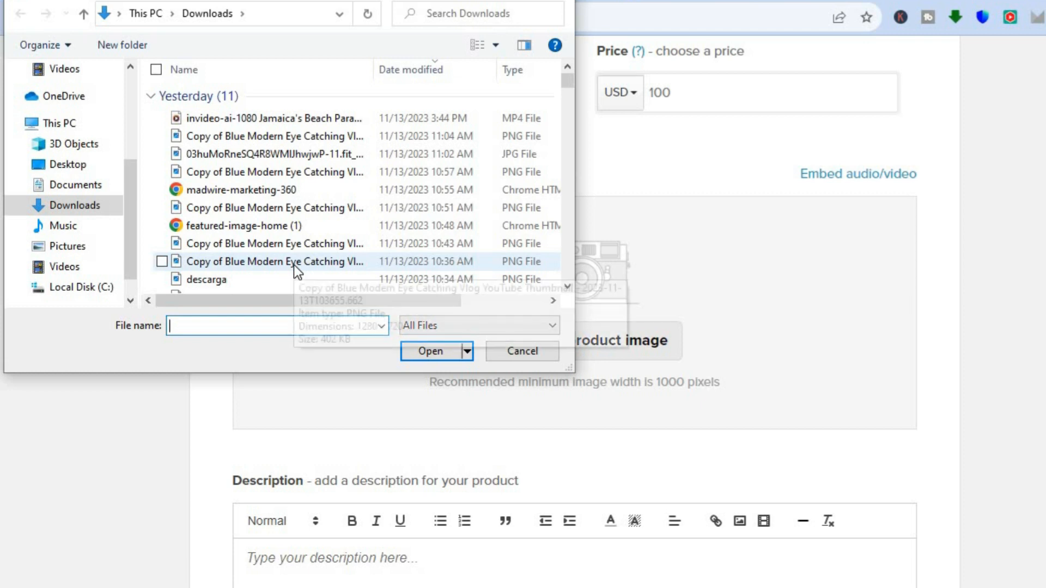
pyautogui.click(293, 264)
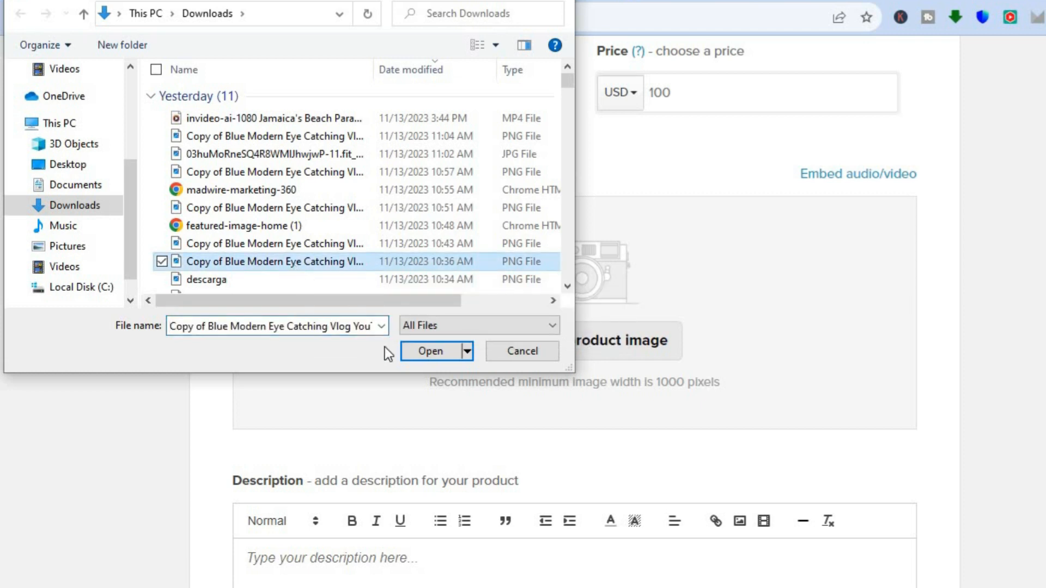
pyautogui.click(413, 347)
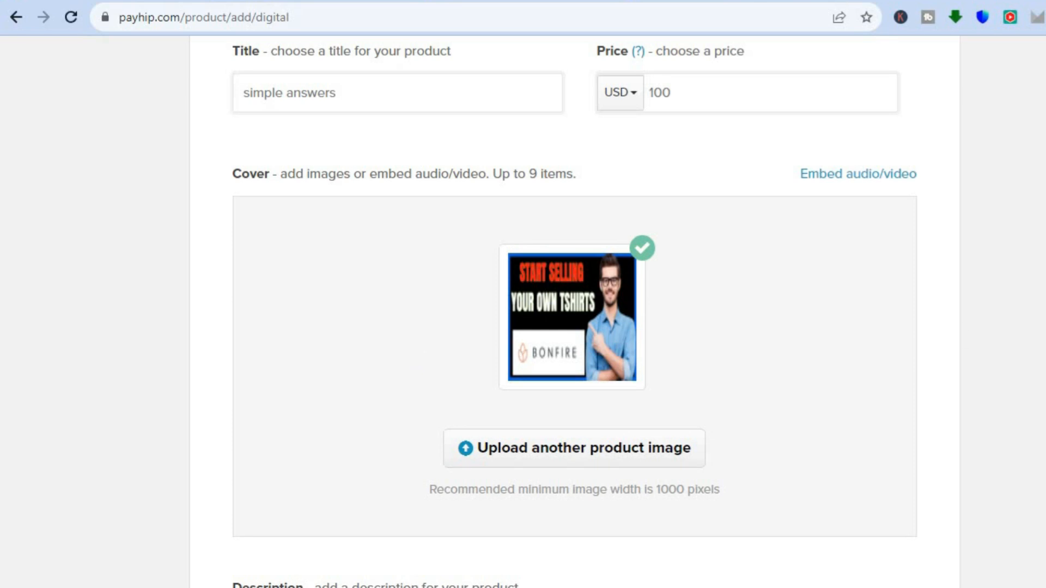
# Look over the cover, description and visibility settings, and expand the product's advanced options.
pyautogui.scroll(-5, 574, 310)
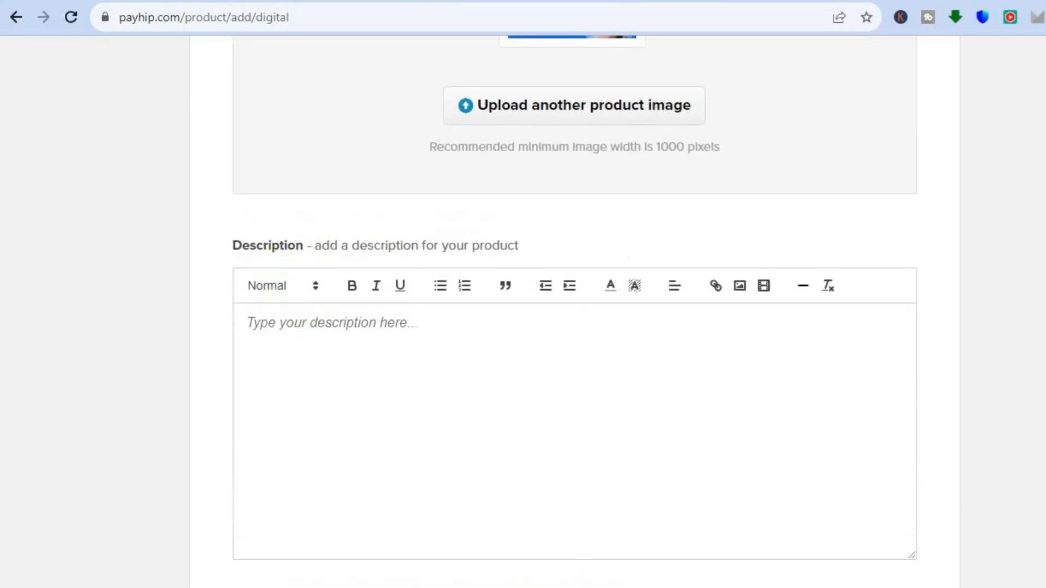
pyautogui.scroll(4, 717, 368)
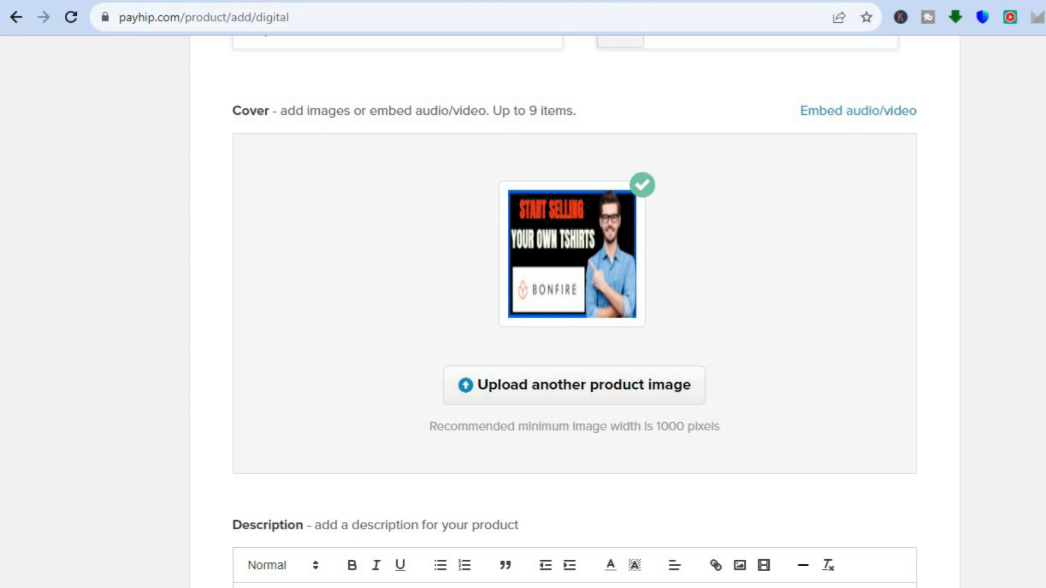
pyautogui.scroll(-7, 574, 312)
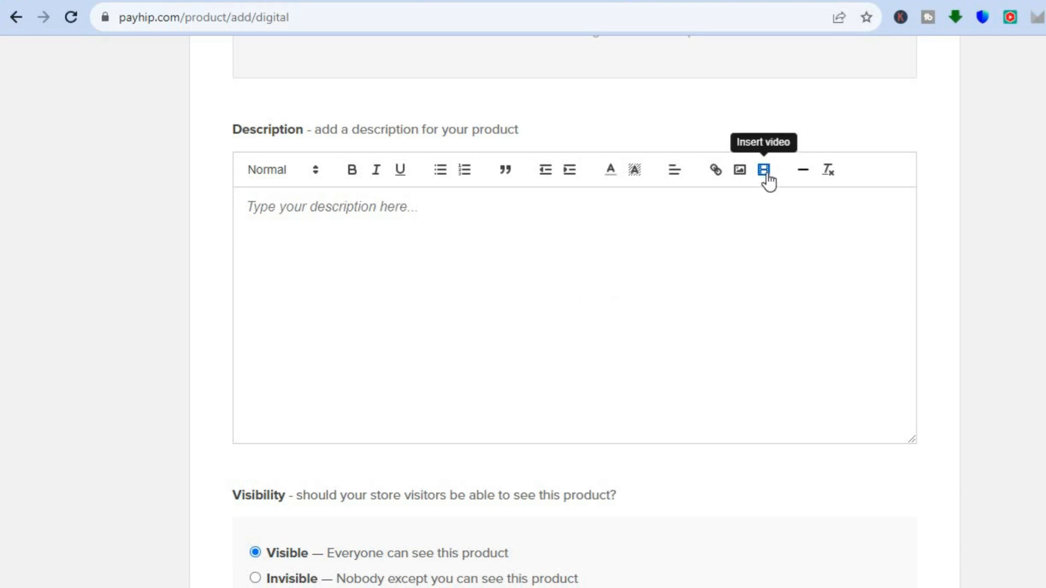
pyautogui.scroll(-6, 574, 327)
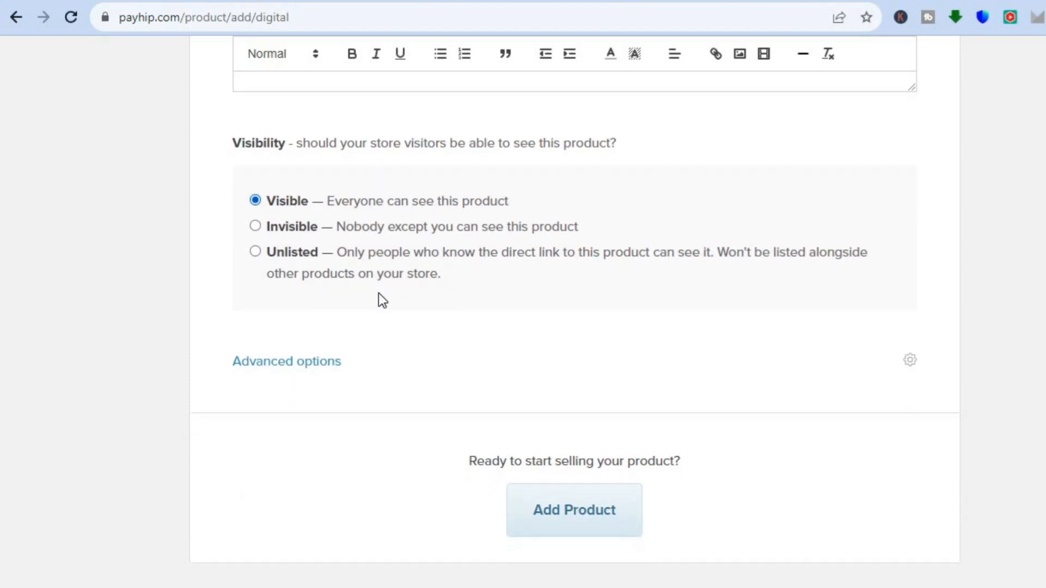
pyautogui.click(314, 374)
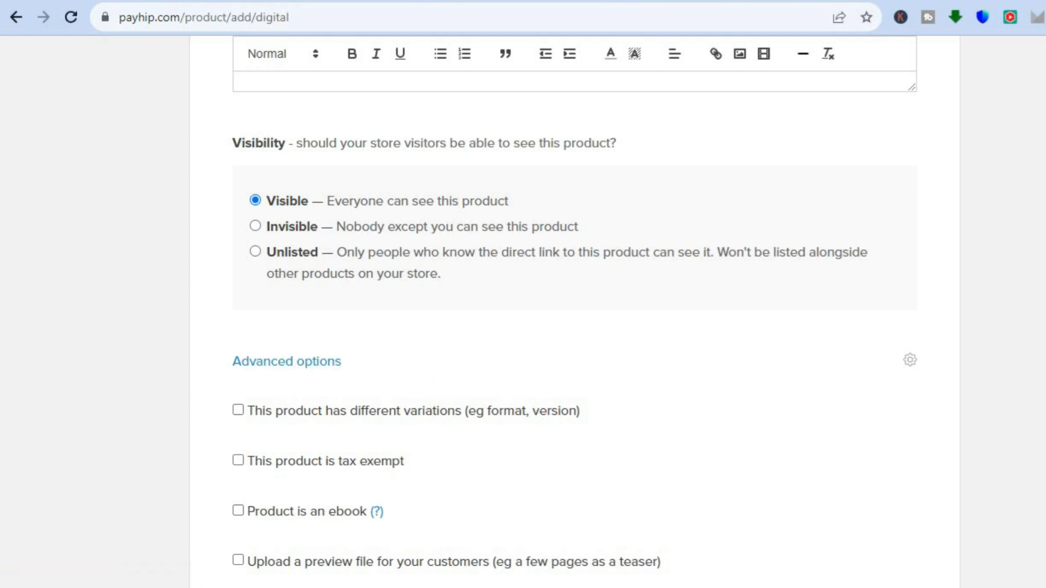
# Check the remaining advanced options, leave them all unselected, and add the digital product to the store.
pyautogui.scroll(-3, 574, 321)
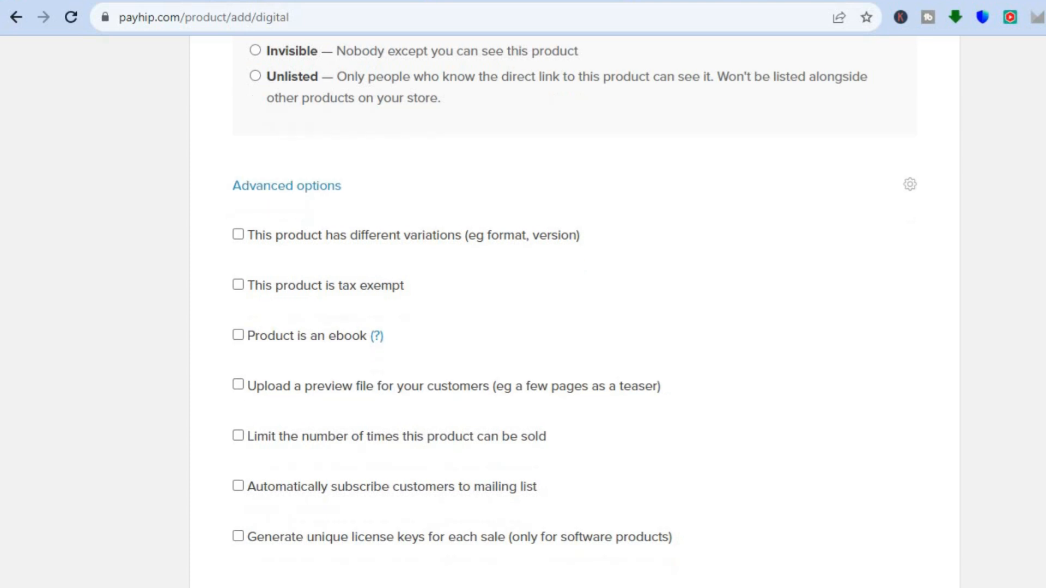
pyautogui.scroll(-5, 664, 493)
pyautogui.click(585, 452)
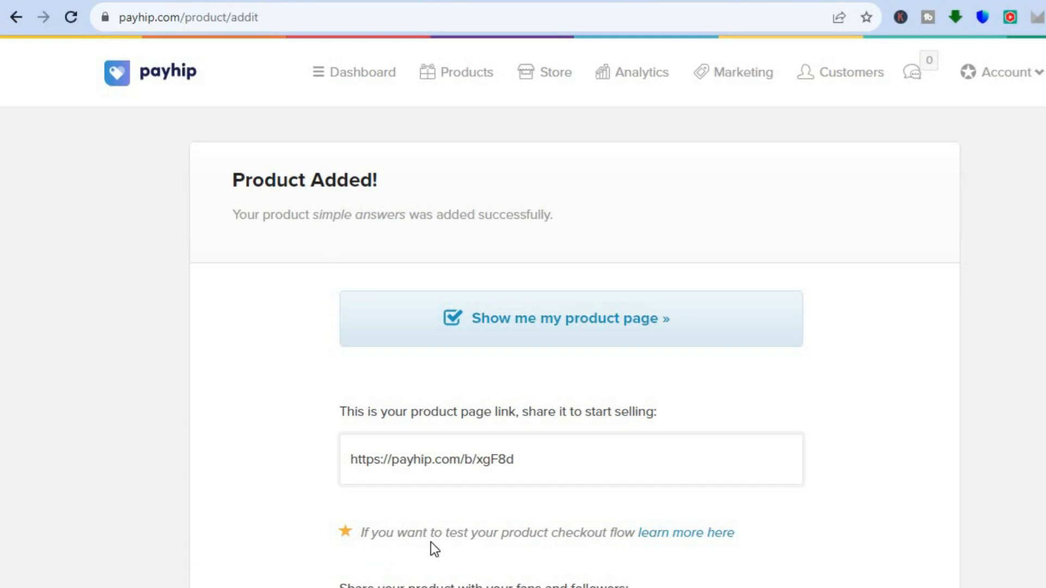
# Look over the new product's page link and the options for sharing it on Facebook and Twitter.
pyautogui.click(418, 463)
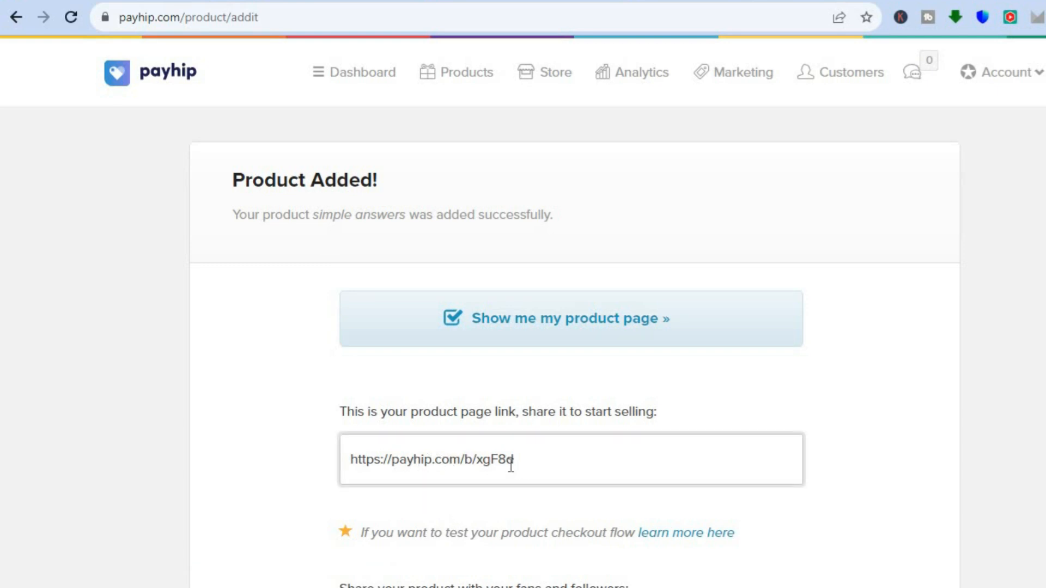
pyautogui.moveTo(524, 463); pyautogui.dragTo(350, 464)
pyautogui.click(867, 410)
pyautogui.scroll(-3, 601, 322)
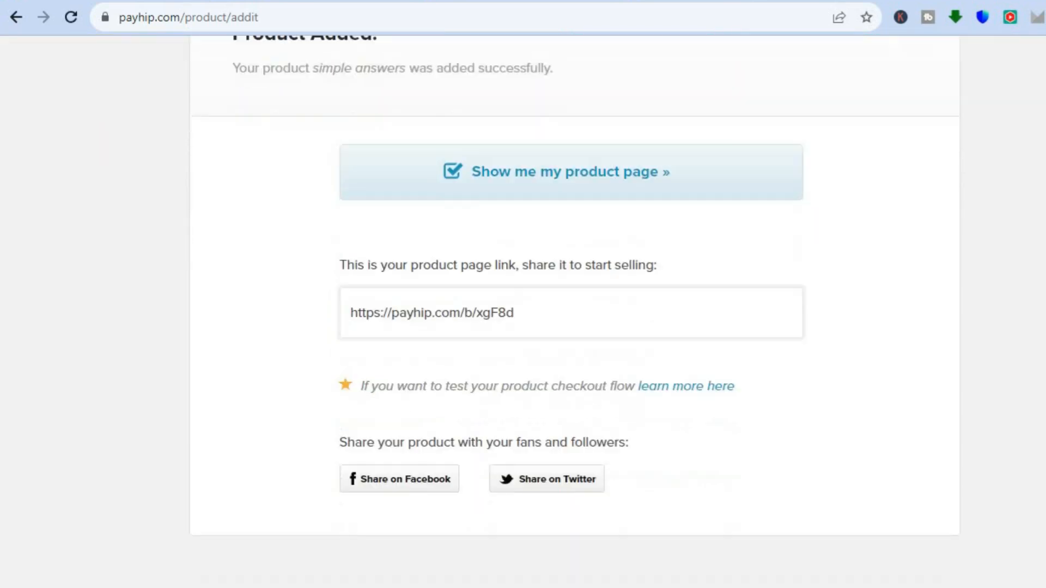
pyautogui.scroll(3, 601, 323)
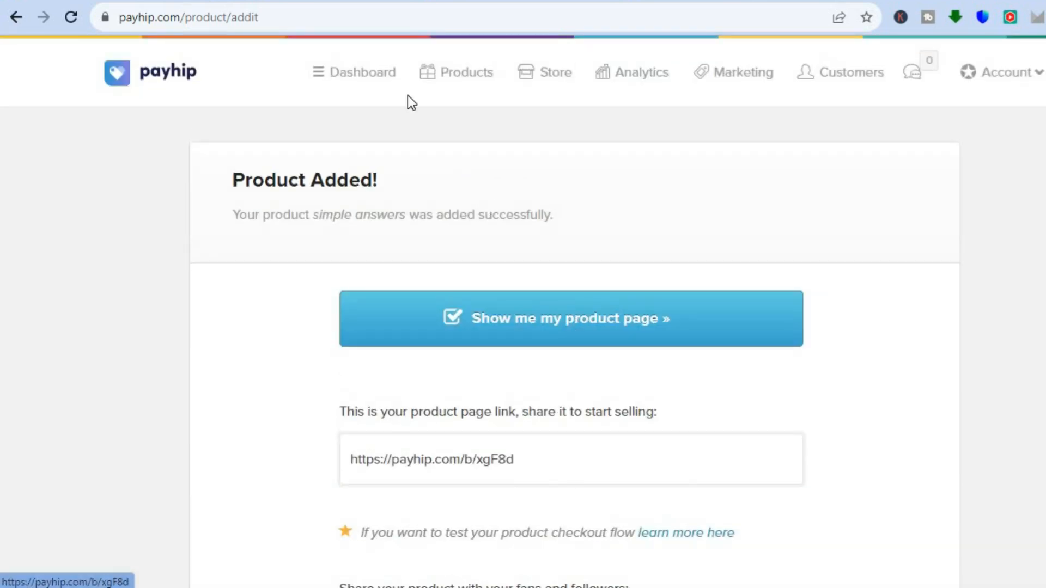
# Open the checkout setup from the dashboard's store essentials and review the PayPal, Stripe and default currency payment settings.
pyautogui.click(379, 75)
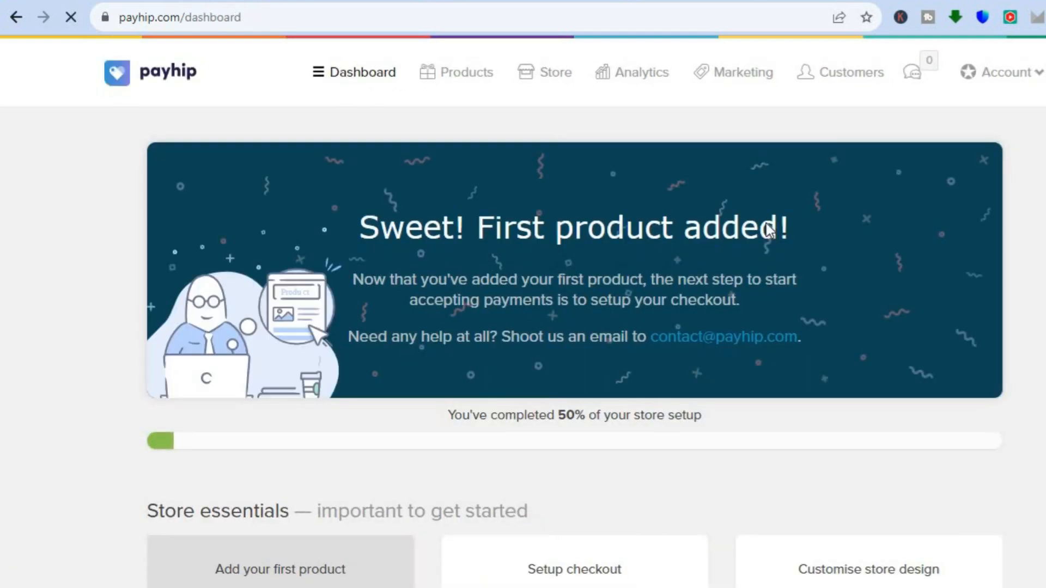
pyautogui.scroll(-1, 768, 229)
pyautogui.scroll(-4, 574, 310)
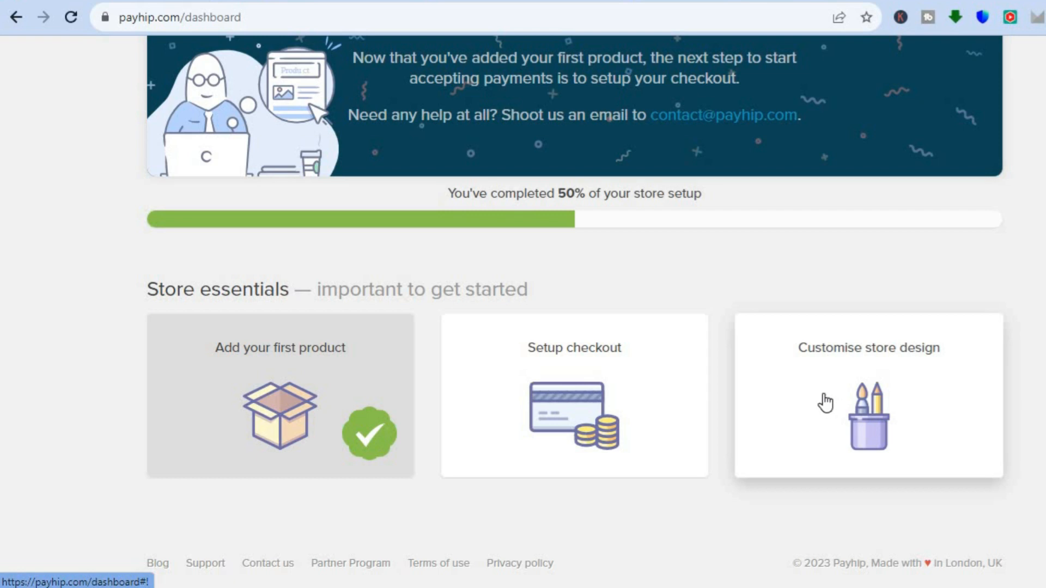
pyautogui.click(580, 384)
pyautogui.click(628, 320)
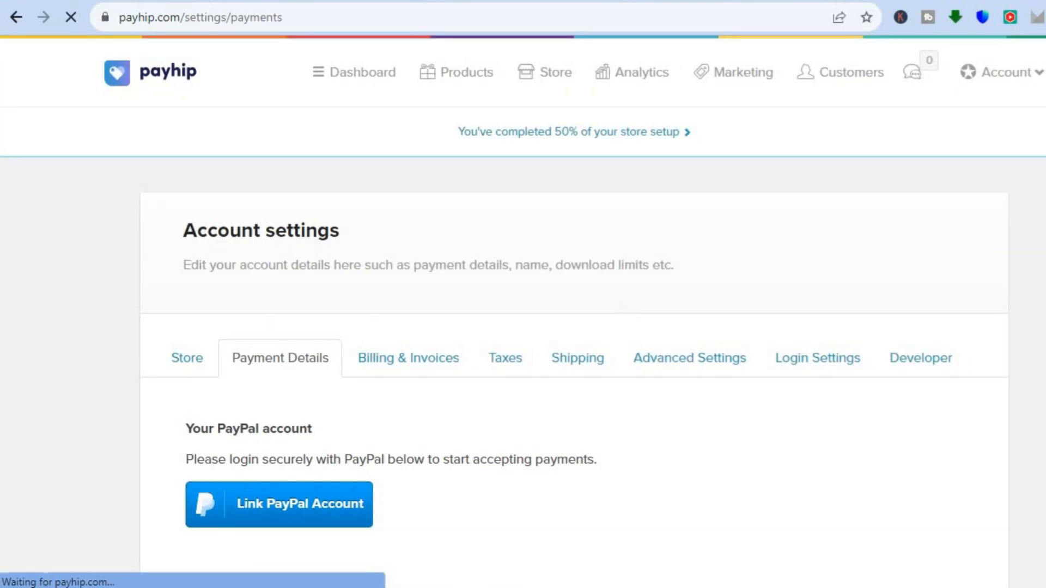
pyautogui.scroll(-3, 704, 325)
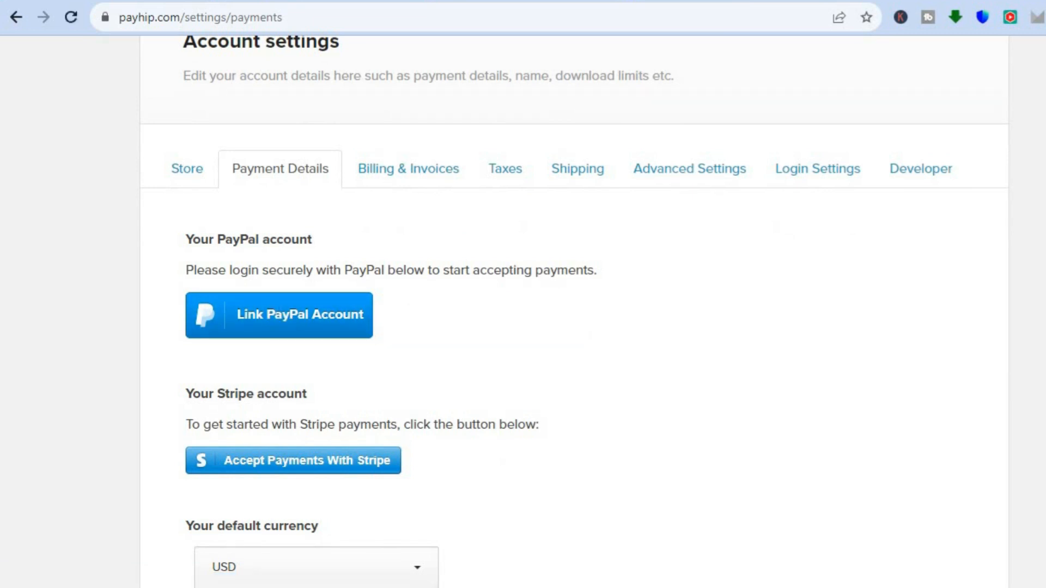
pyautogui.scroll(-2, 473, 258)
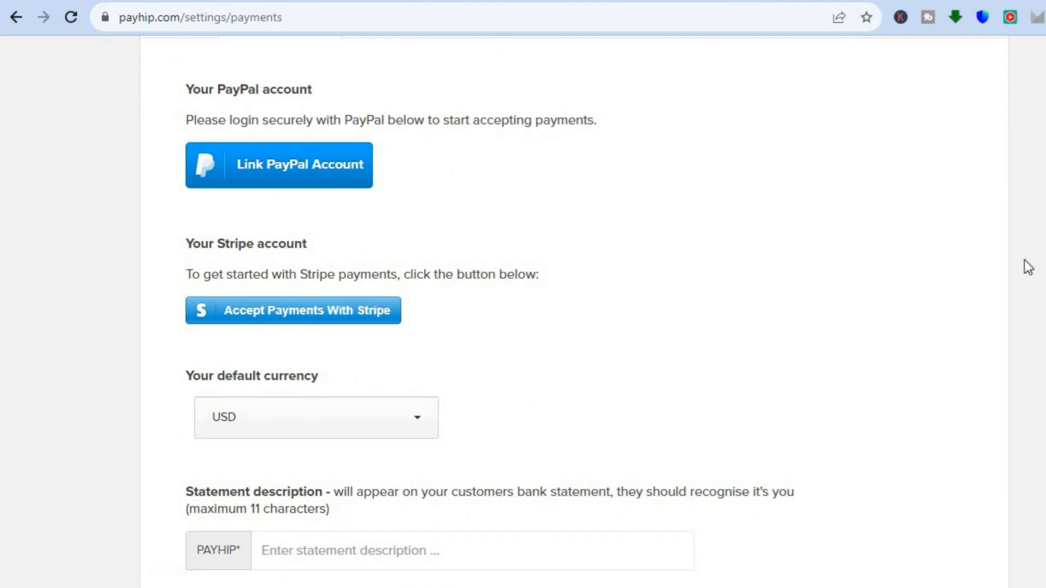
pyautogui.scroll(3, 574, 308)
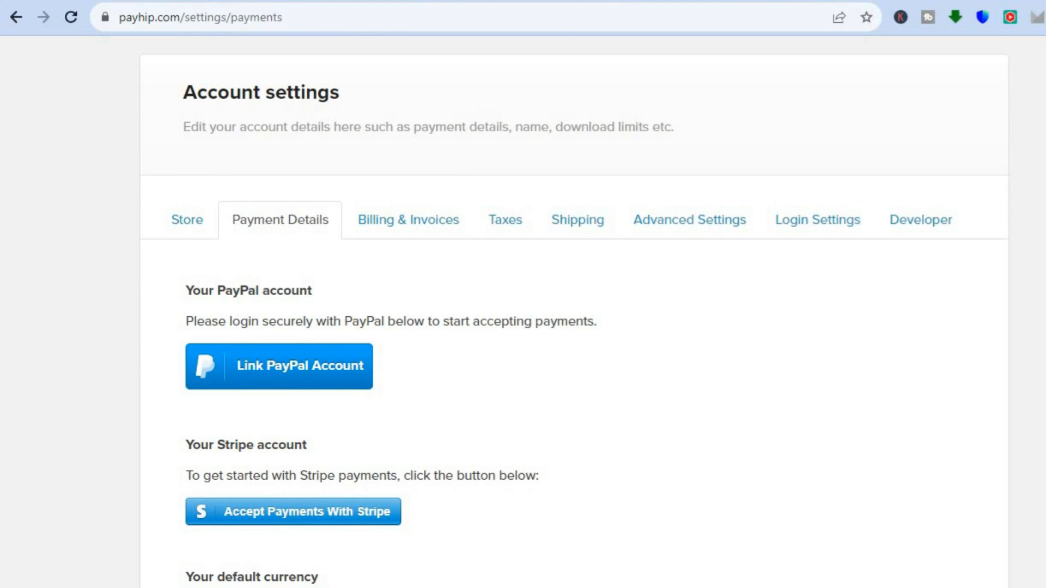
# Review the account's tax settings for store addresses, tax rates and tax calculation.
pyautogui.click(522, 228)
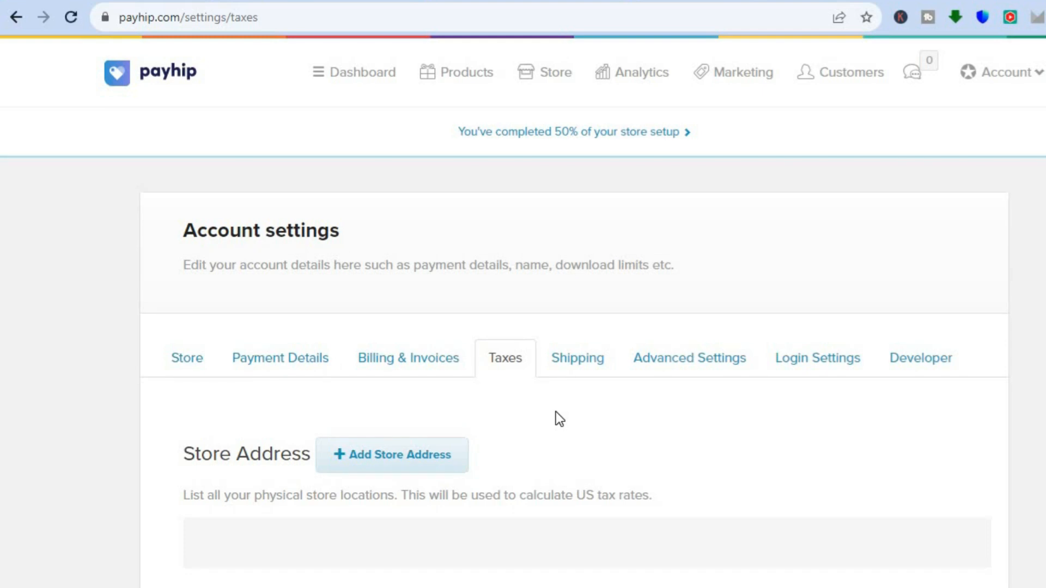
pyautogui.scroll(-1, 555, 411)
pyautogui.scroll(-4, 629, 301)
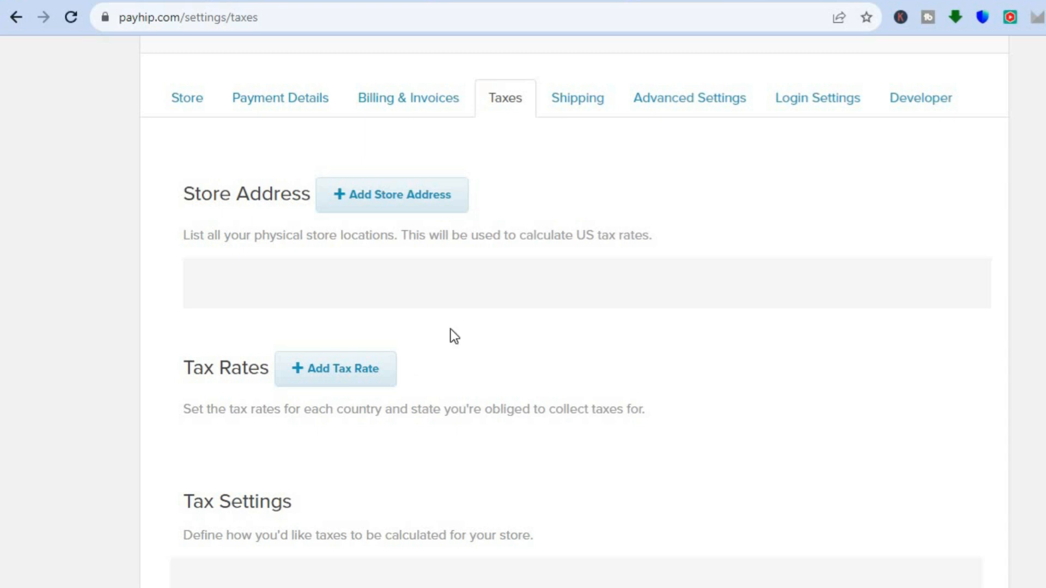
# Start adding Worldwide as a destination region in the shipping settings, view the shipping rate types, and cancel.
pyautogui.click(590, 109)
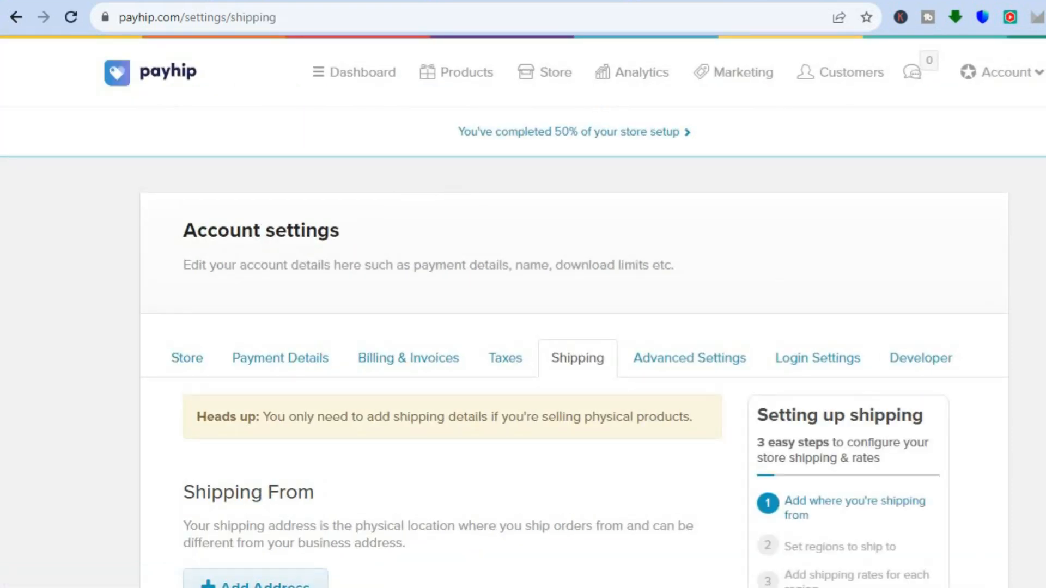
pyautogui.scroll(-5, 523, 327)
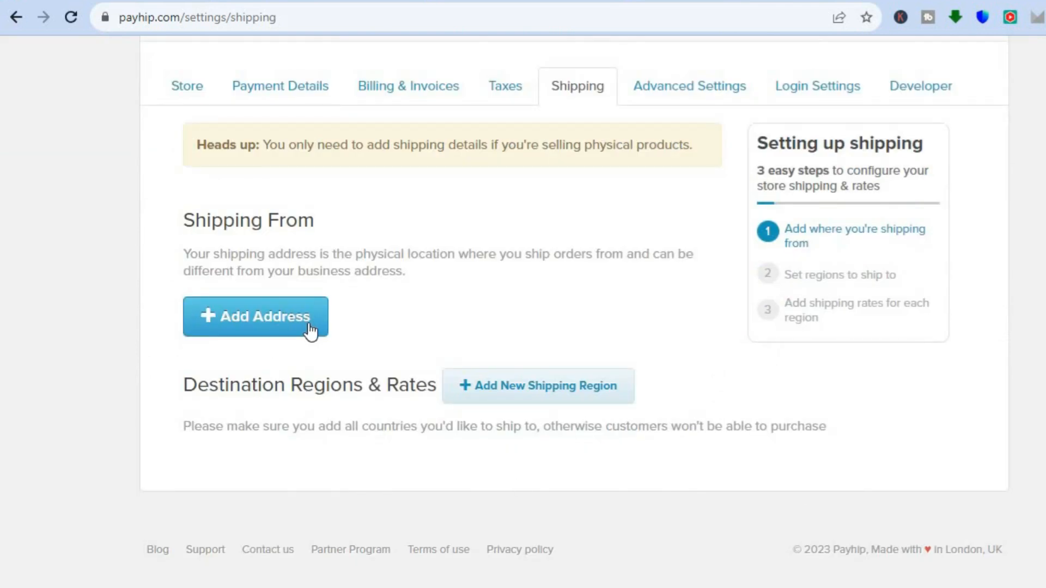
pyautogui.click(544, 393)
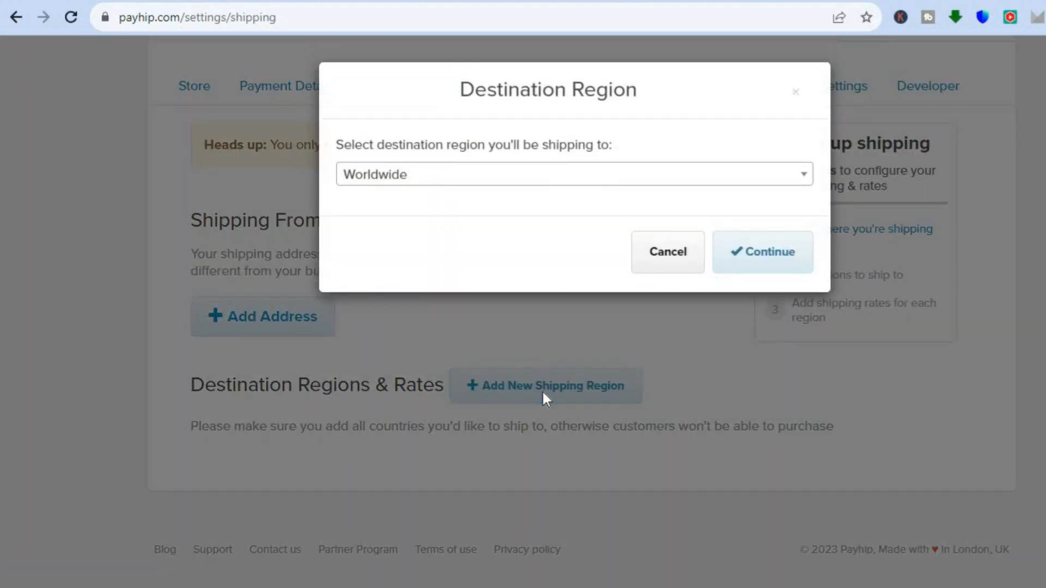
pyautogui.click(488, 173)
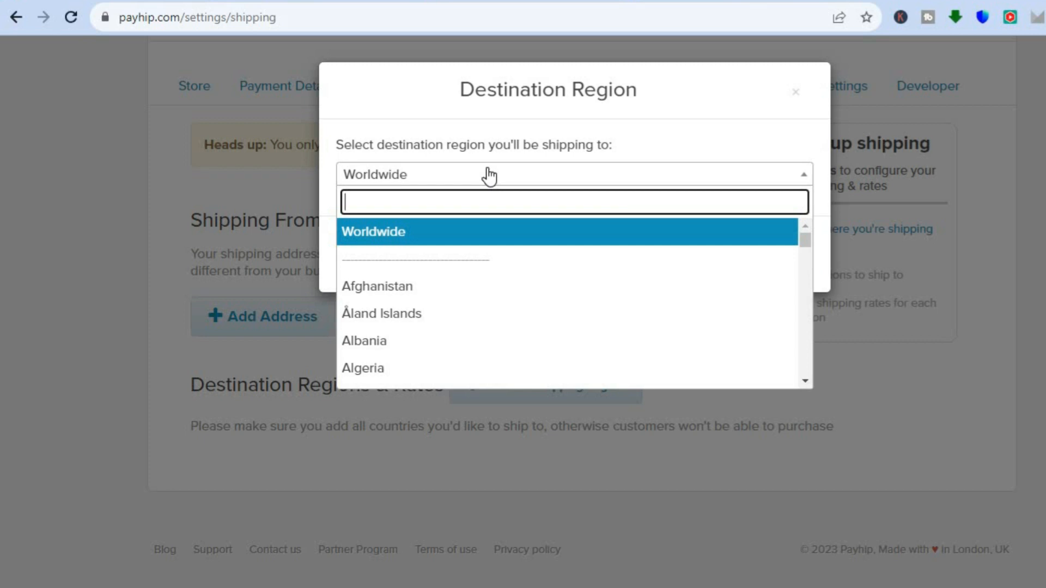
pyautogui.click(486, 173)
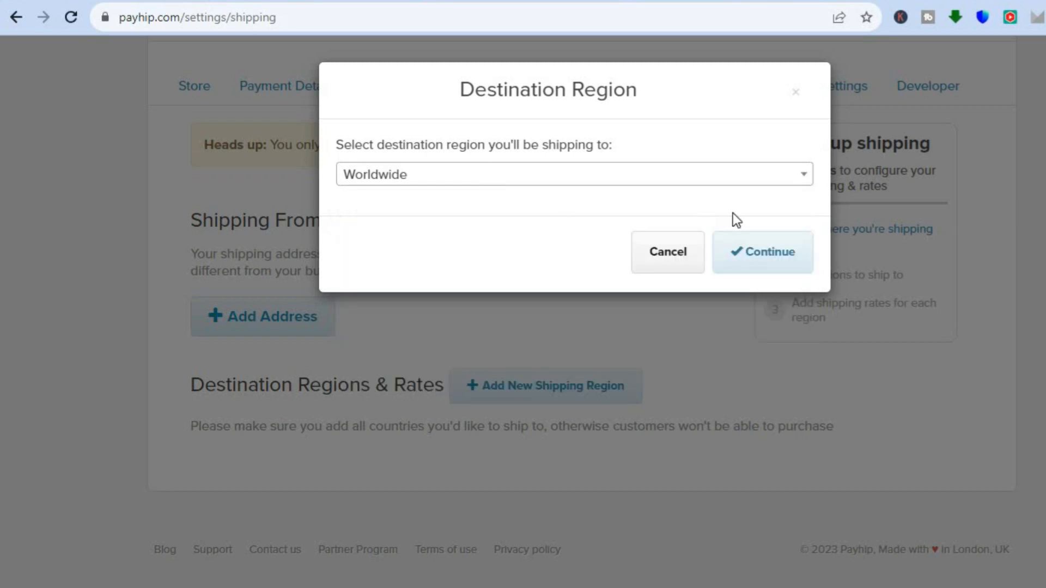
pyautogui.click(803, 251)
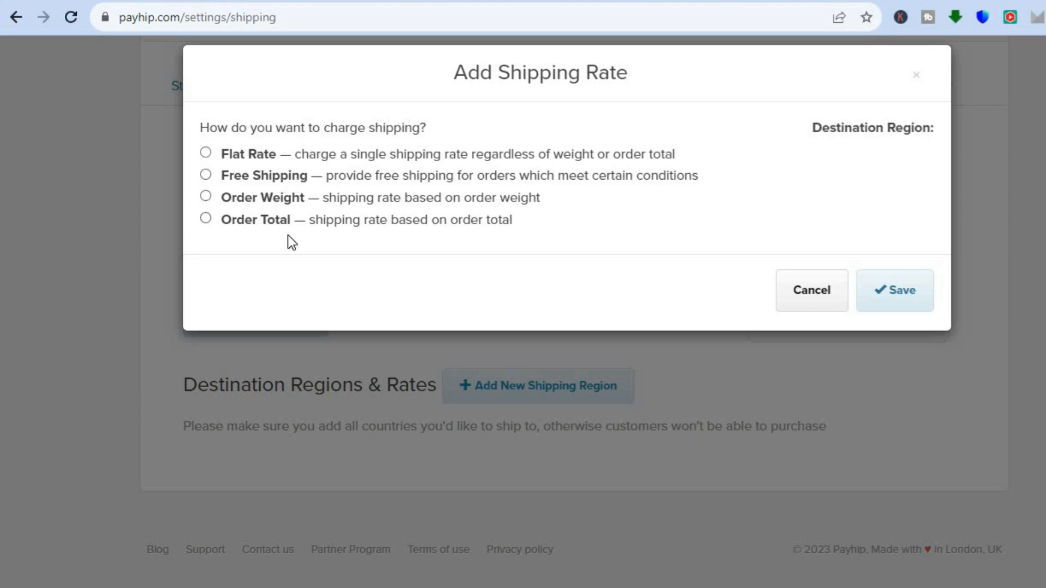
pyautogui.click(795, 291)
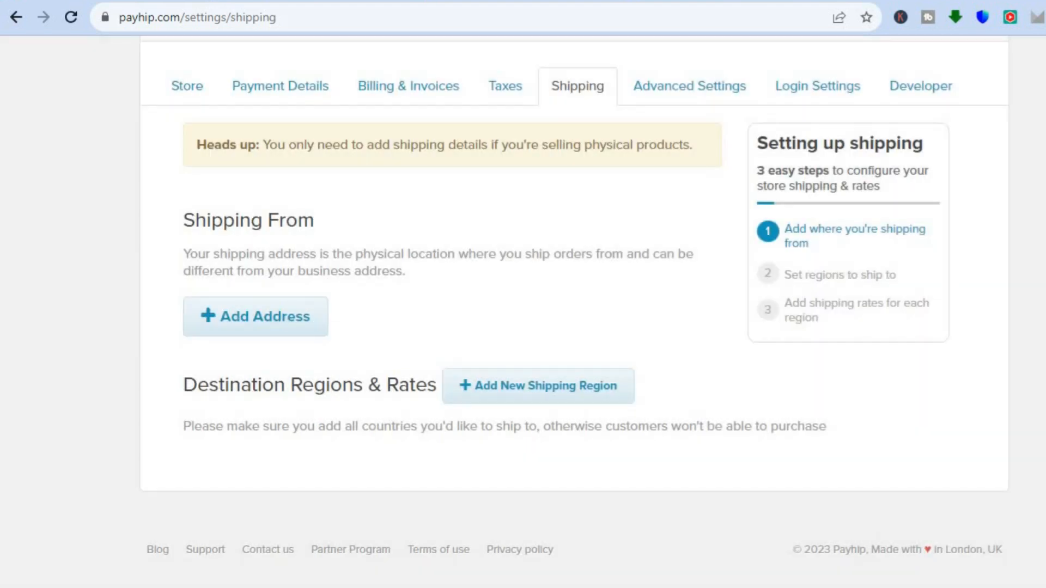
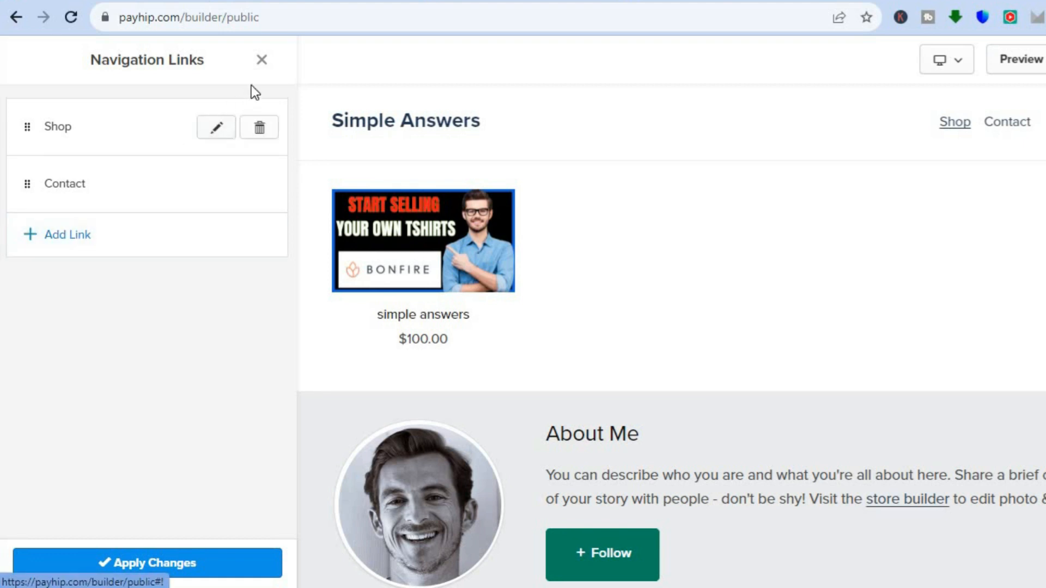
# Close the navigation links editor and try out the header's announcement bar with the text "5%".
pyautogui.click(261, 60)
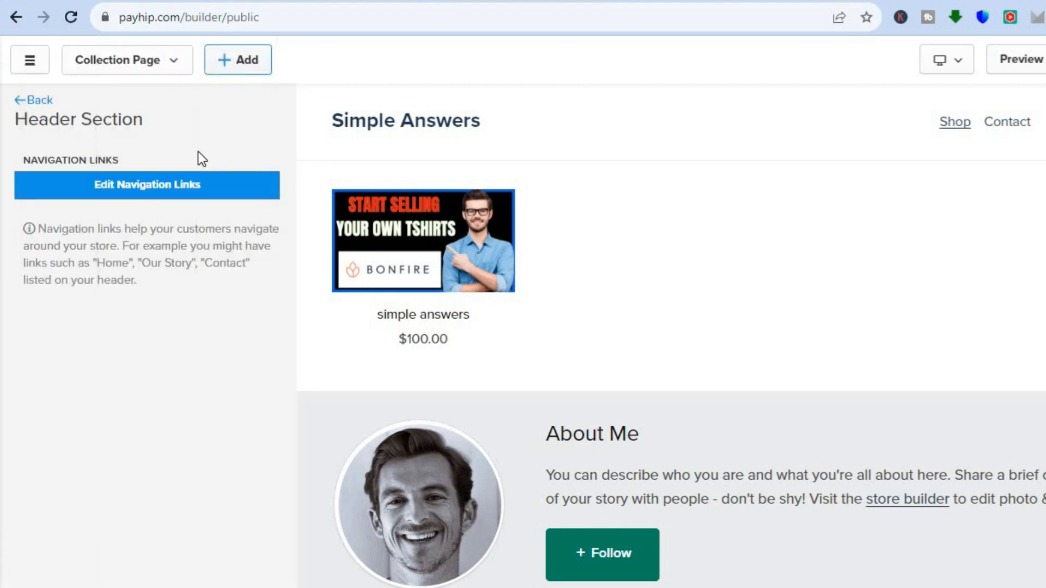
pyautogui.click(22, 108)
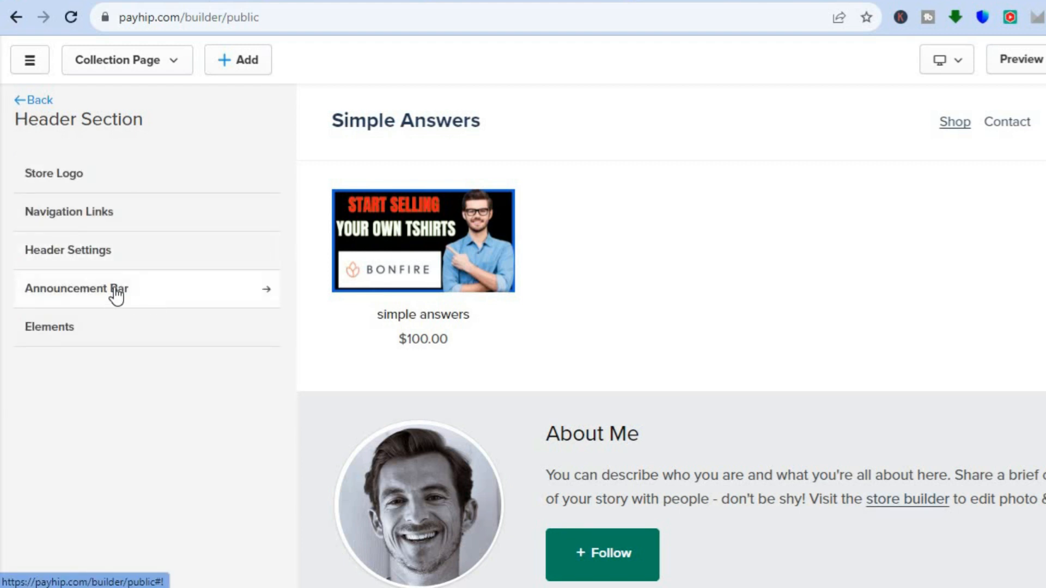
pyautogui.click(133, 288)
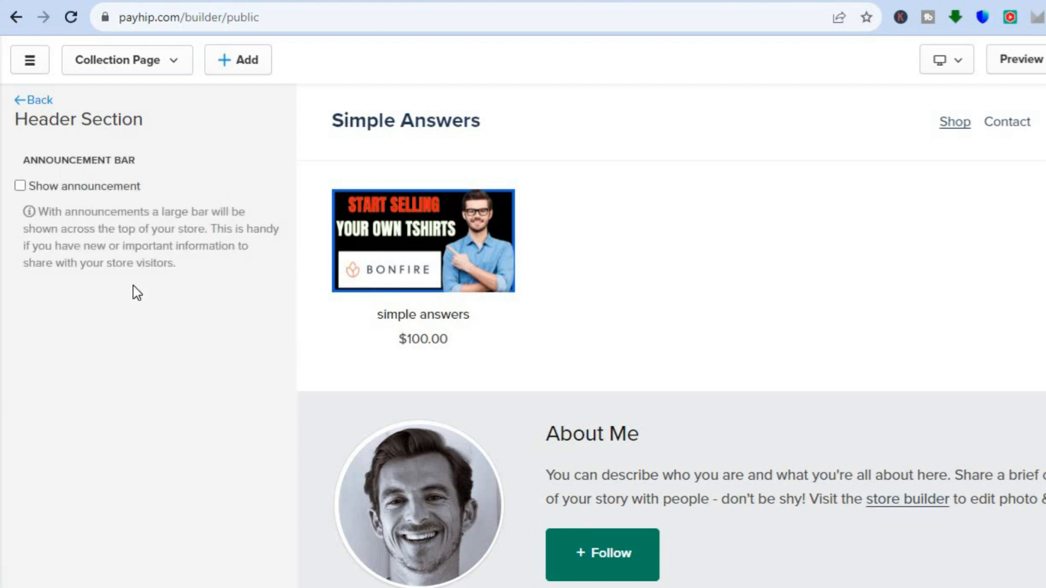
pyautogui.click(20, 186)
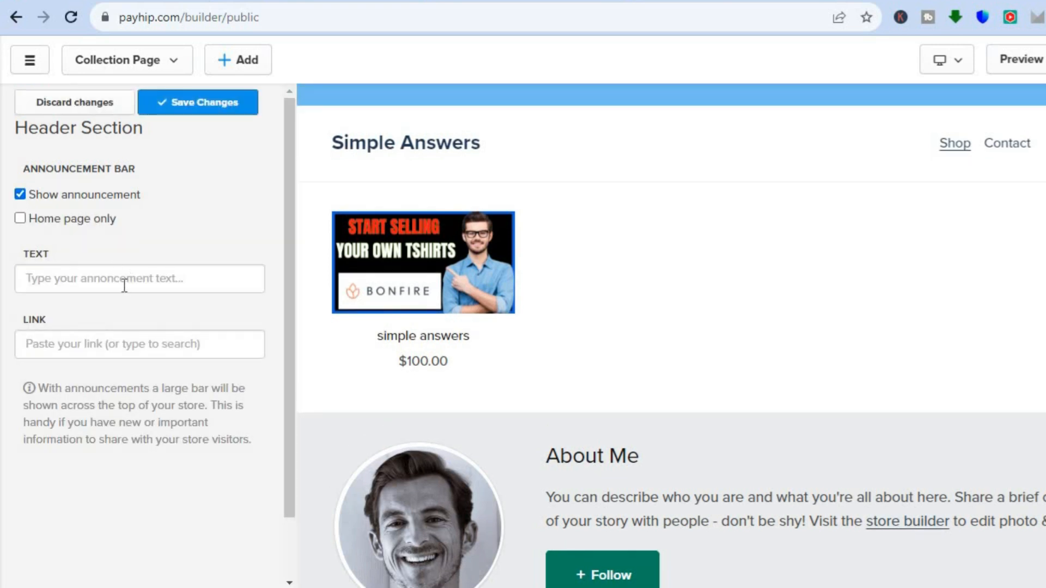
pyautogui.click(124, 285)
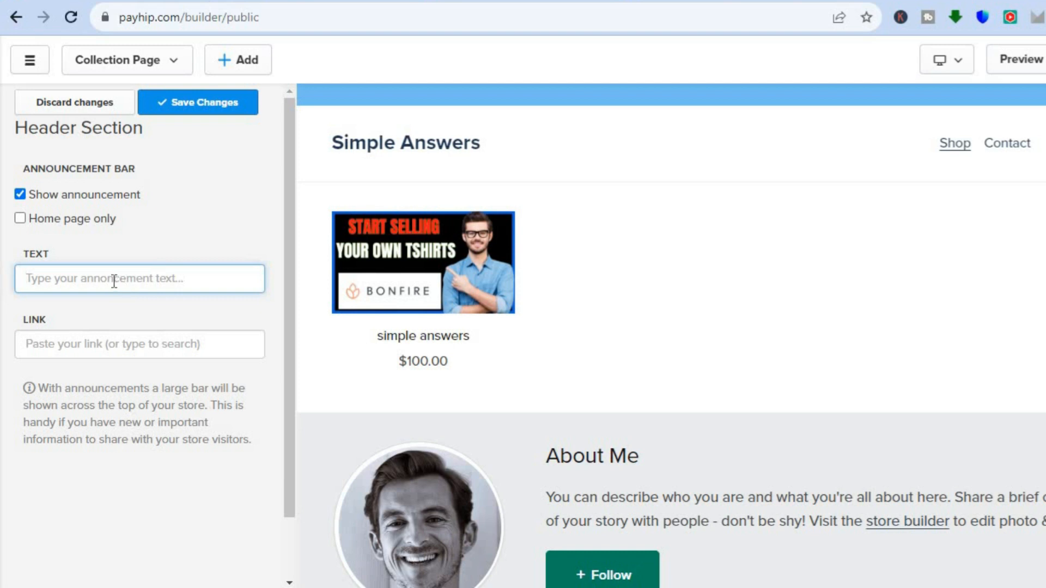
pyautogui.write('5%')
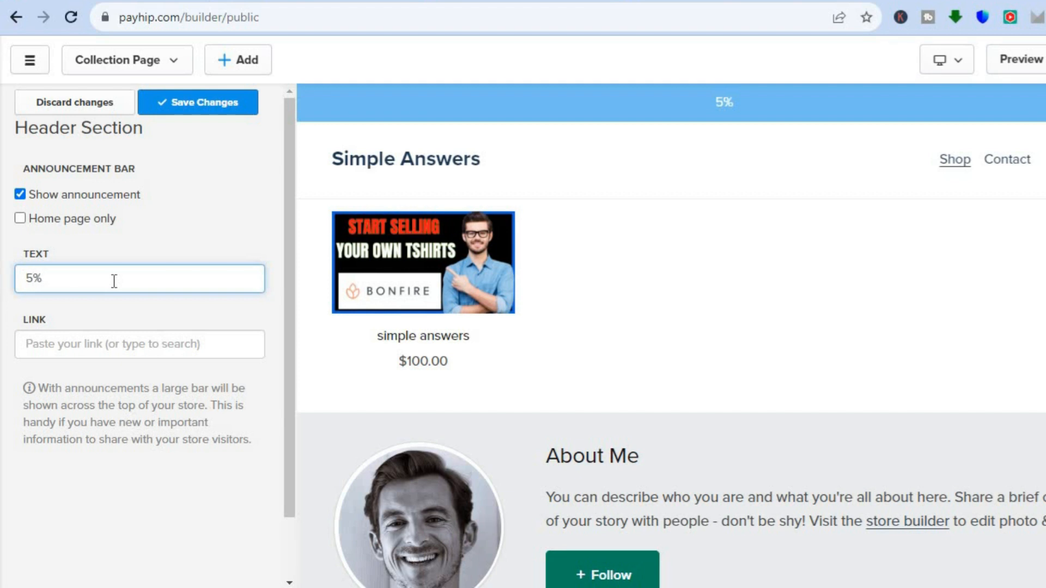
# Clear and turn off the announcement bar, leaving the store builder without saving.
pyautogui.press('BackSpace')
pyautogui.press('BackSpace')
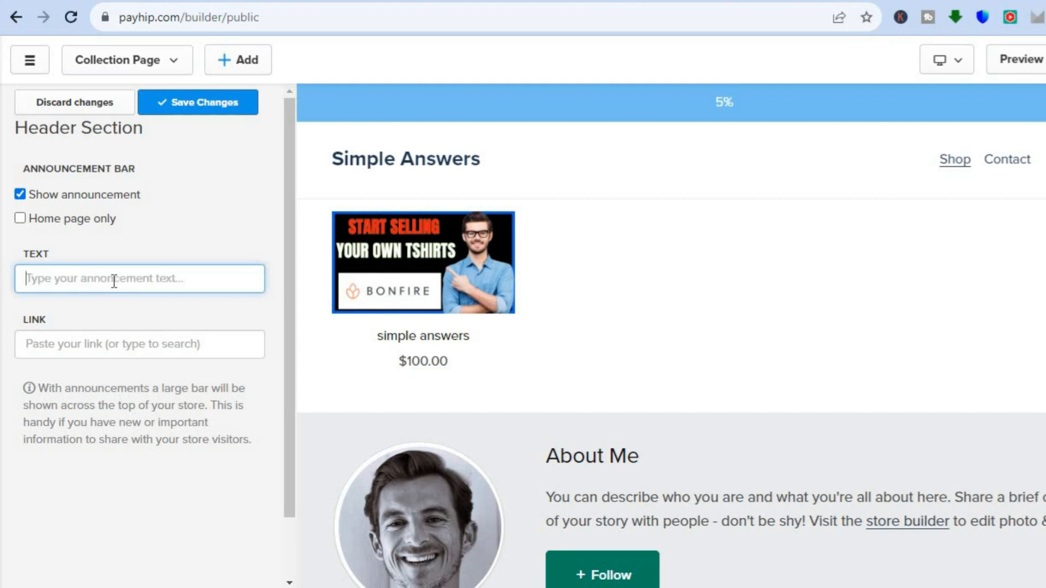
pyautogui.click(19, 194)
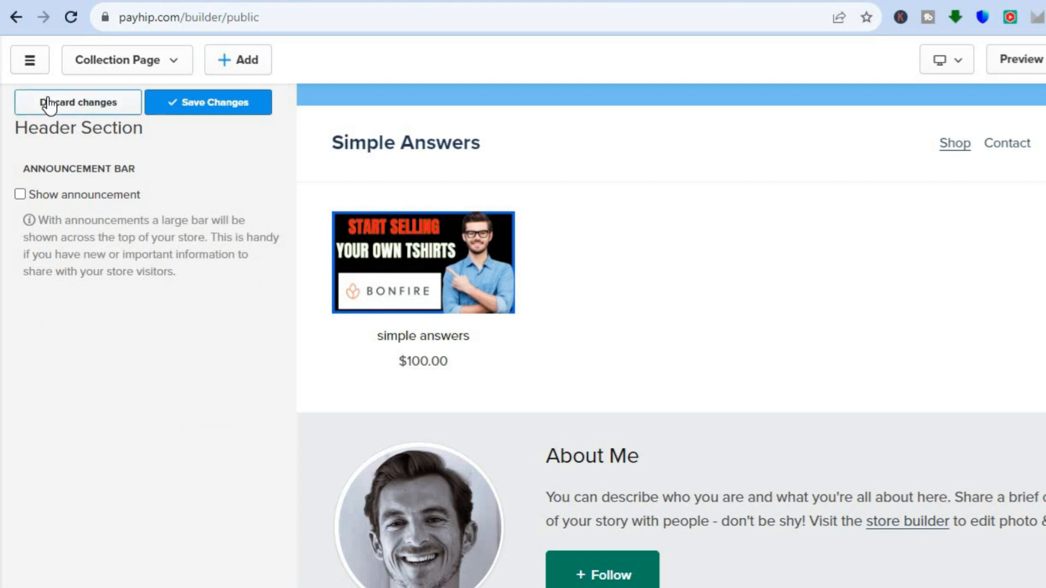
pyautogui.click(18, 18)
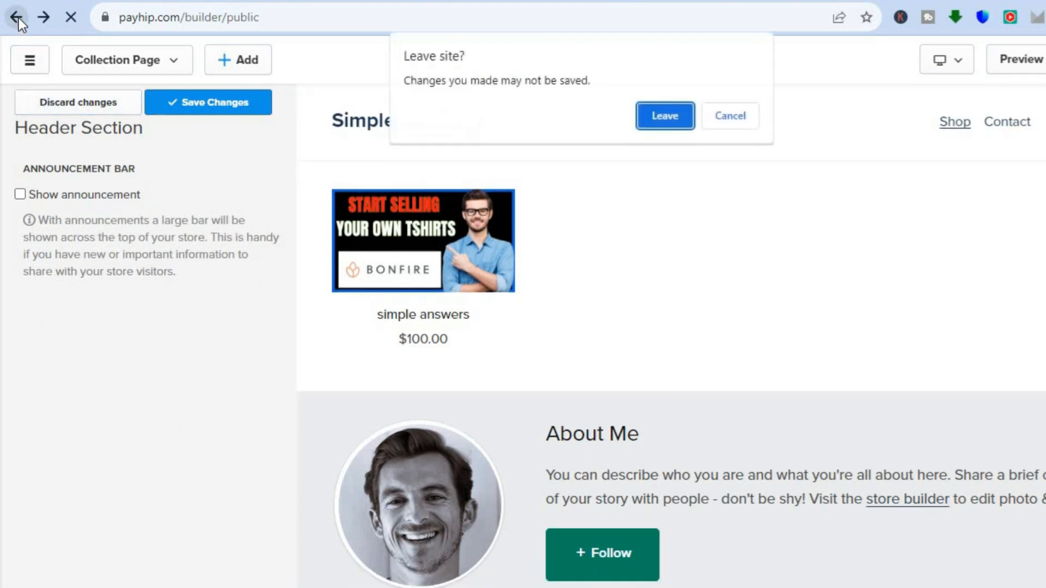
pyautogui.click(649, 109)
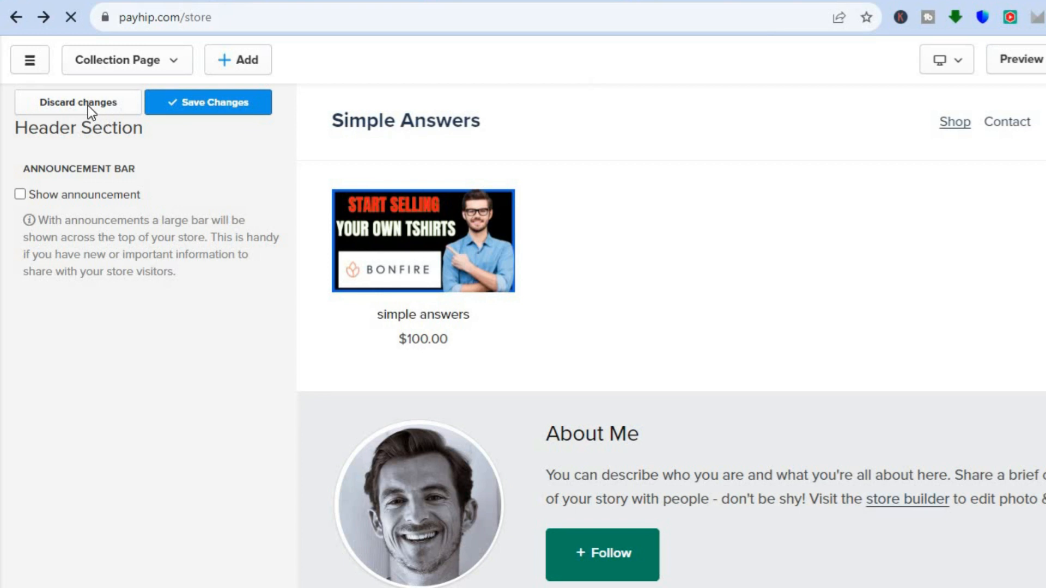
# Relaunch the store builder and review the Collection section's product display and layout settings.
pyautogui.scroll(-3, 682, 207)
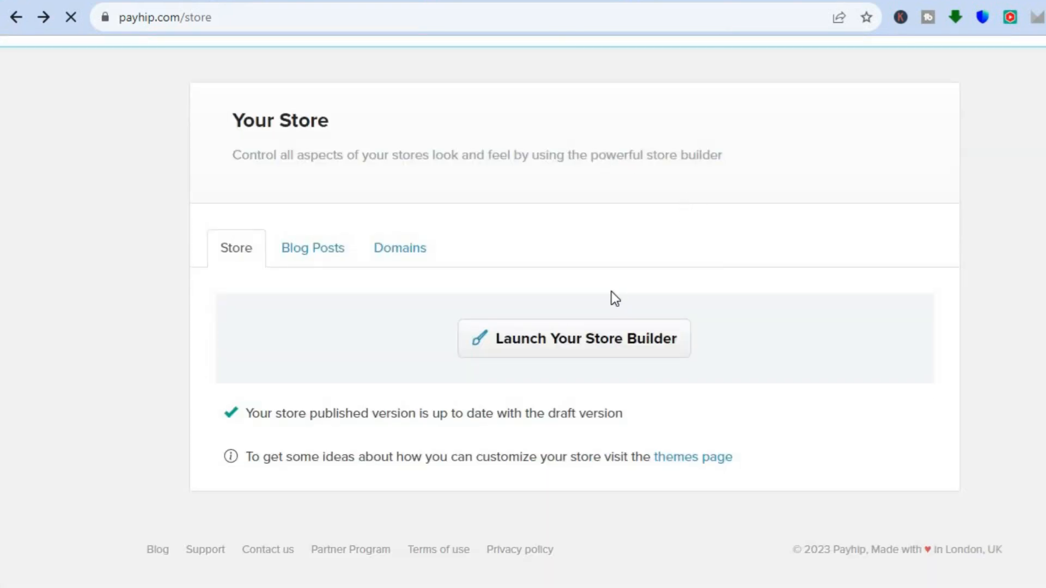
pyautogui.click(564, 338)
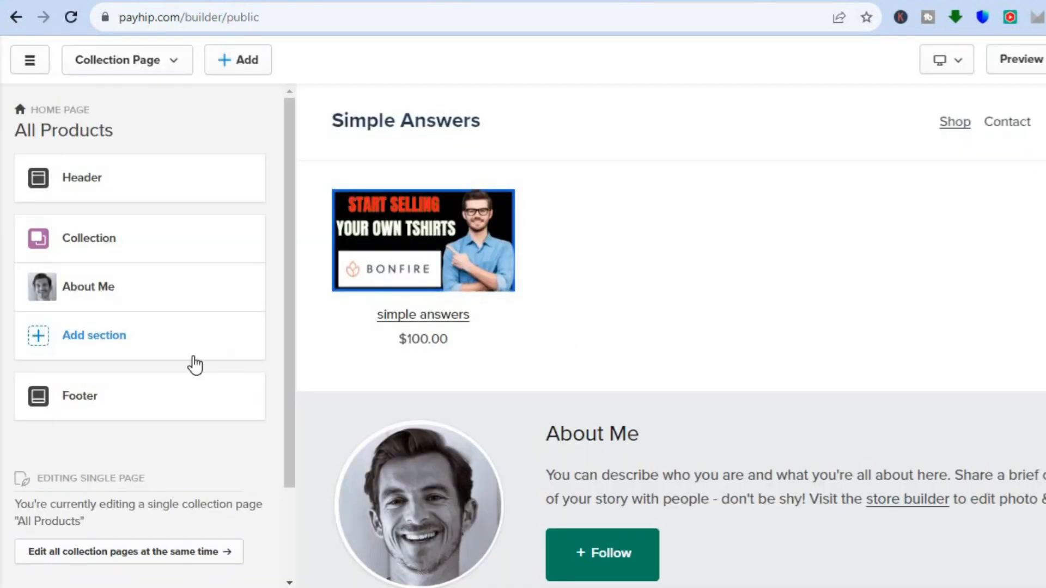
pyautogui.click(110, 240)
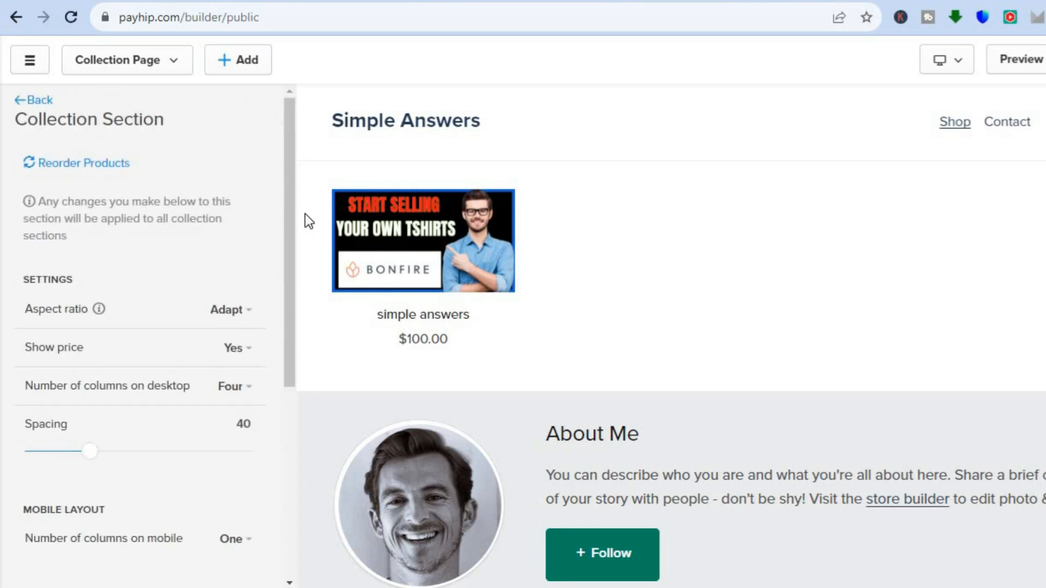
pyautogui.moveTo(289, 208); pyautogui.dragTo(295, 386)
pyautogui.click(292, 223)
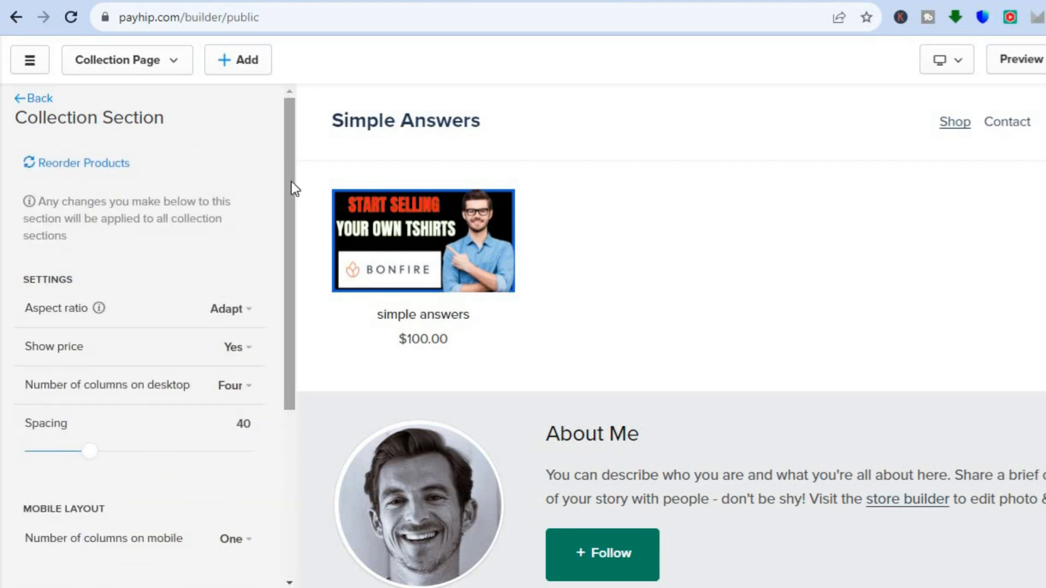
# Leave the Collection section and review the About Me section's image, heading, text and background settings.
pyautogui.click(15, 98)
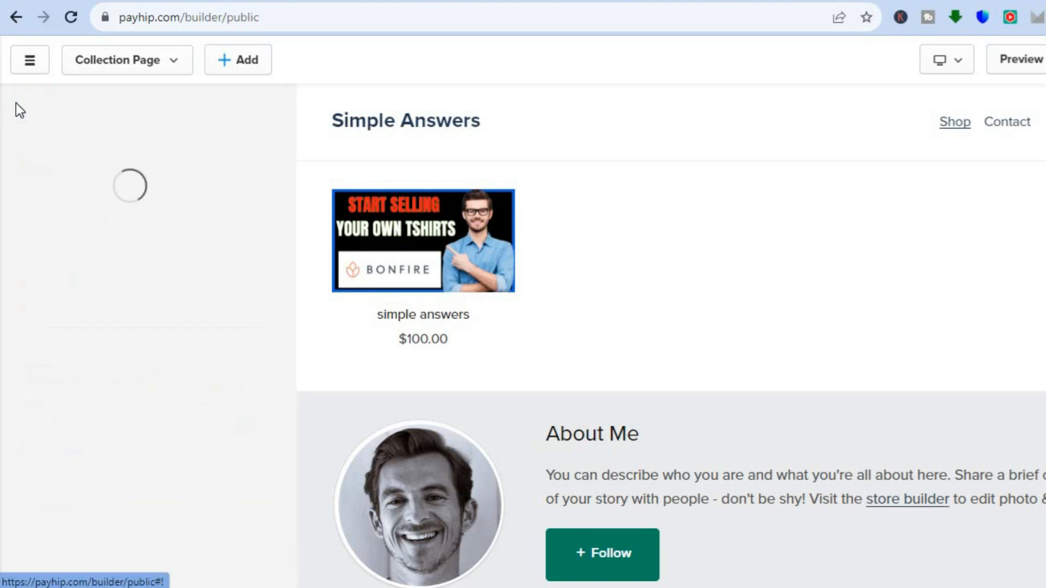
pyautogui.moveTo(227, 288)
pyautogui.click(102, 283)
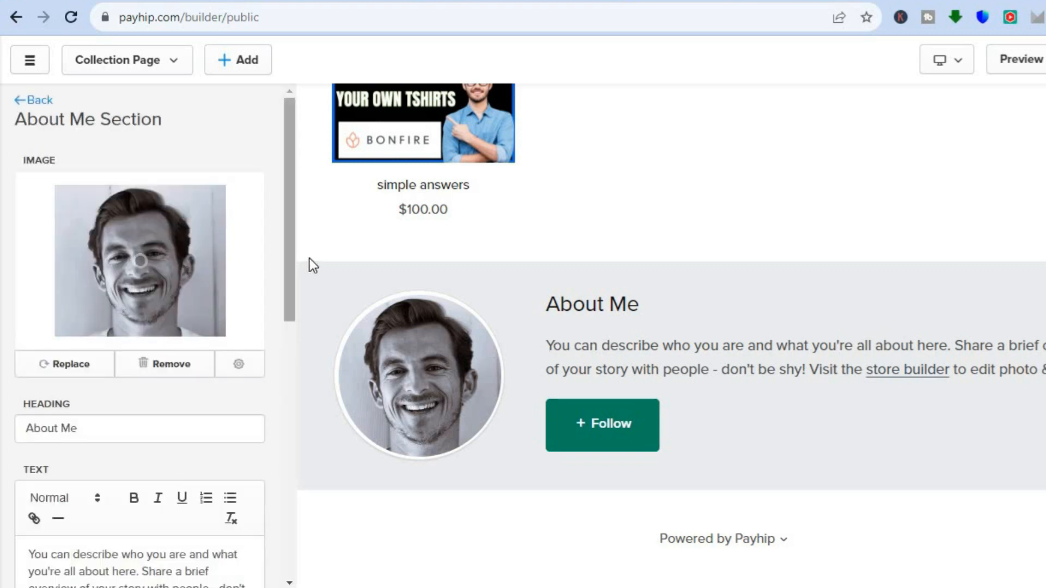
pyautogui.moveTo(289, 341); pyautogui.dragTo(308, 356)
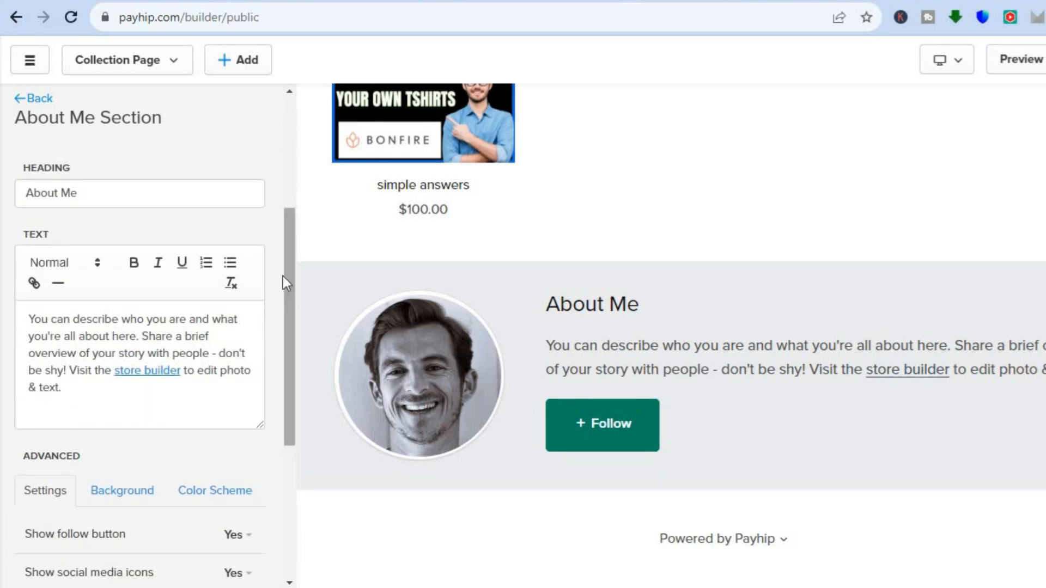
pyautogui.click(129, 492)
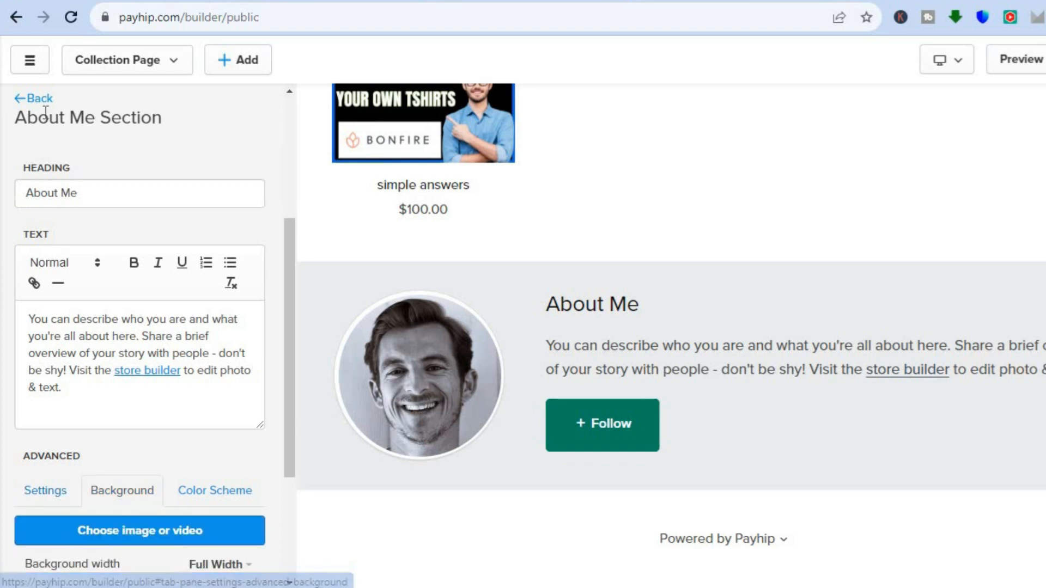
pyautogui.click(22, 99)
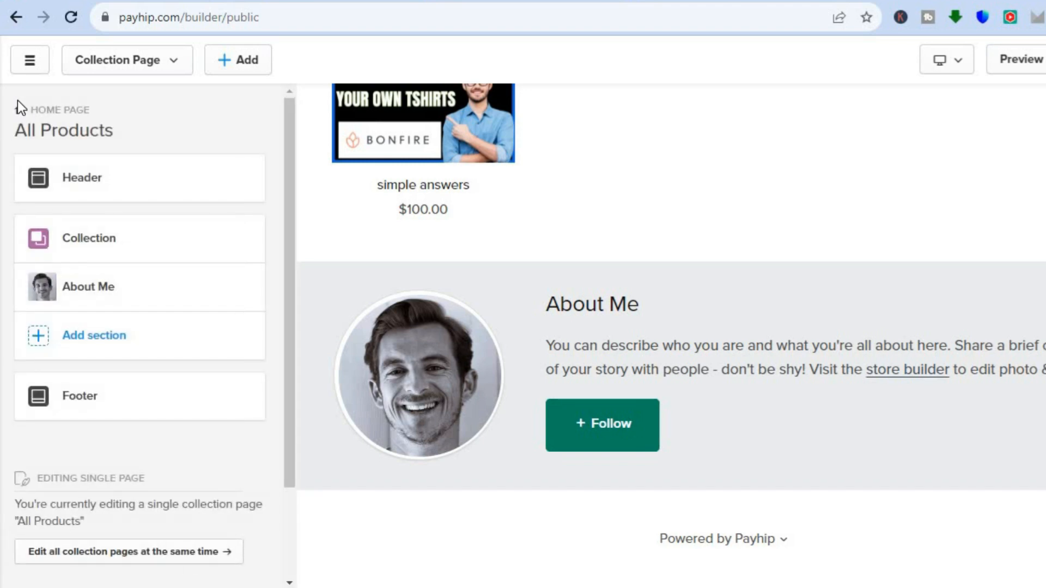
# Review the Footer section's type, navigation link and format settings, and return to the page's section list.
pyautogui.moveTo(154, 312)
pyautogui.click(103, 403)
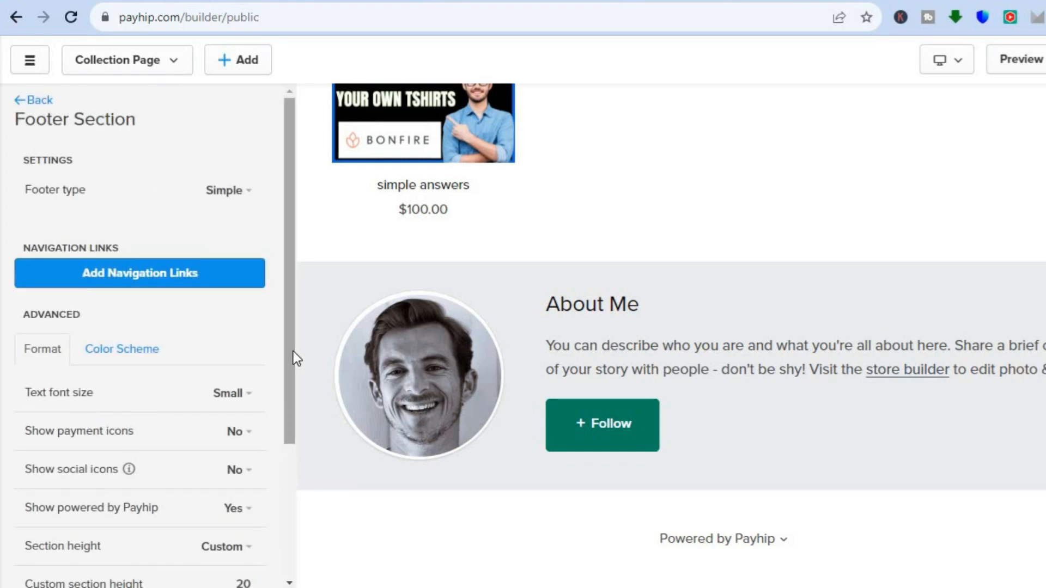
pyautogui.moveTo(286, 351); pyautogui.dragTo(295, 318)
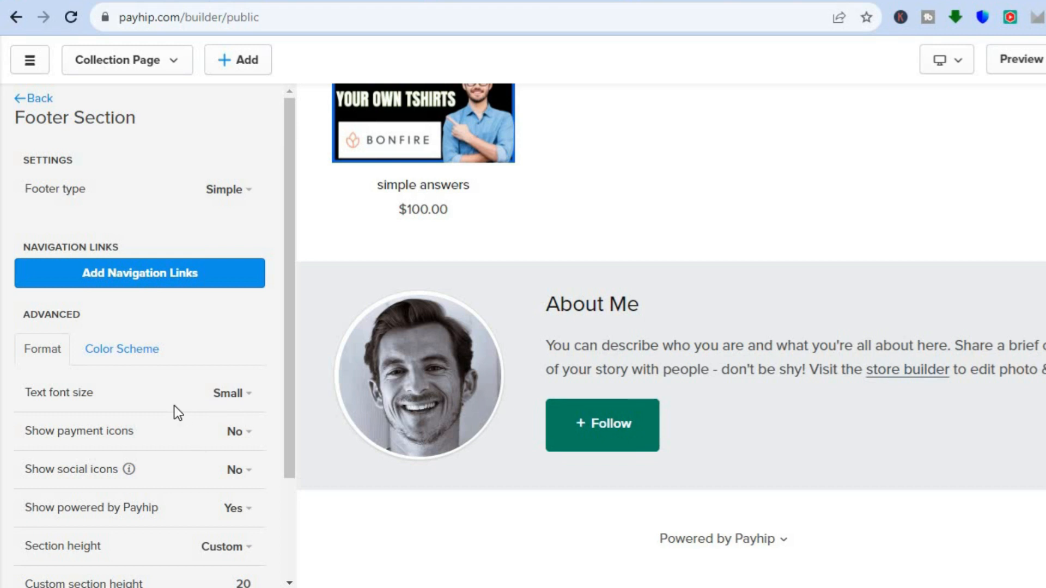
pyautogui.click(26, 98)
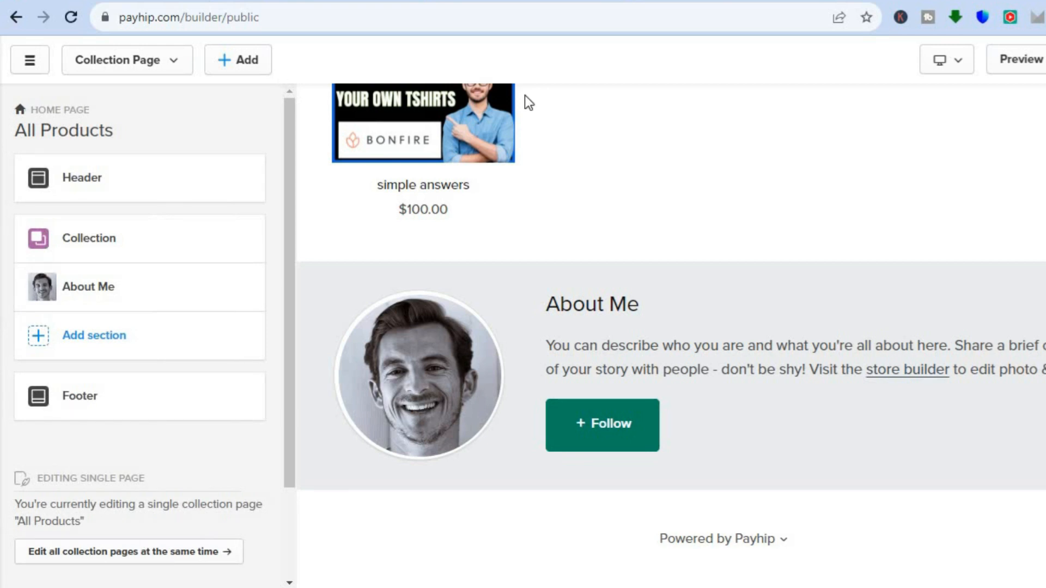
# Preview the draft store, view the "simple answers" product page, and return to the store builder.
pyautogui.click(1020, 60)
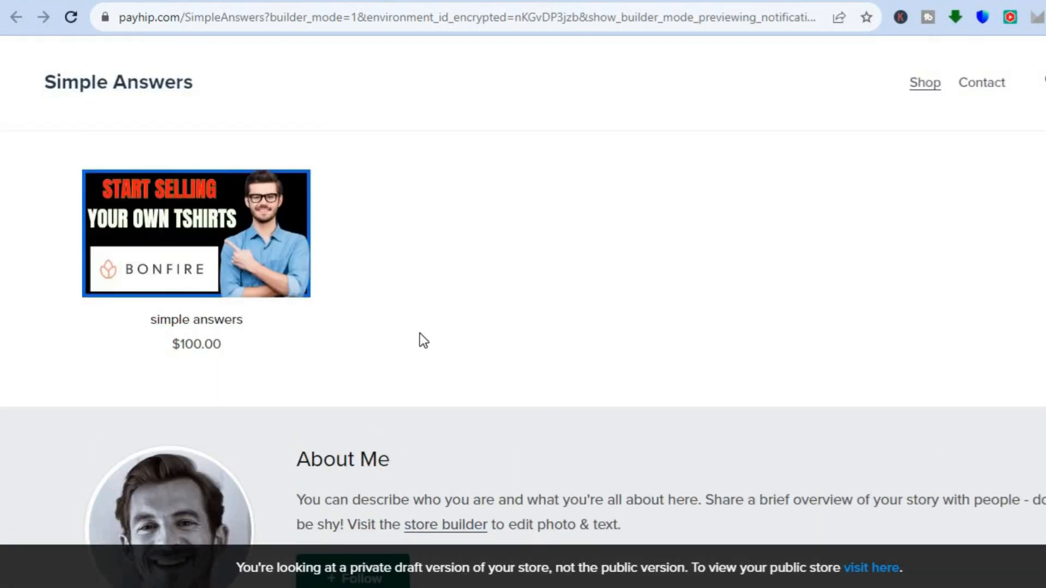
pyautogui.click(268, 264)
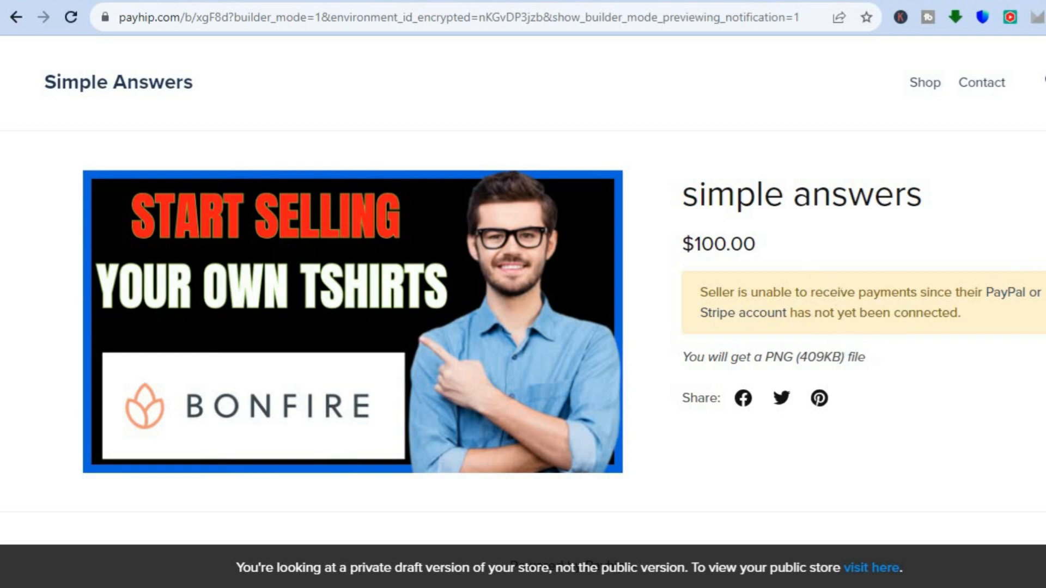
pyautogui.scroll(-1, 522, 305)
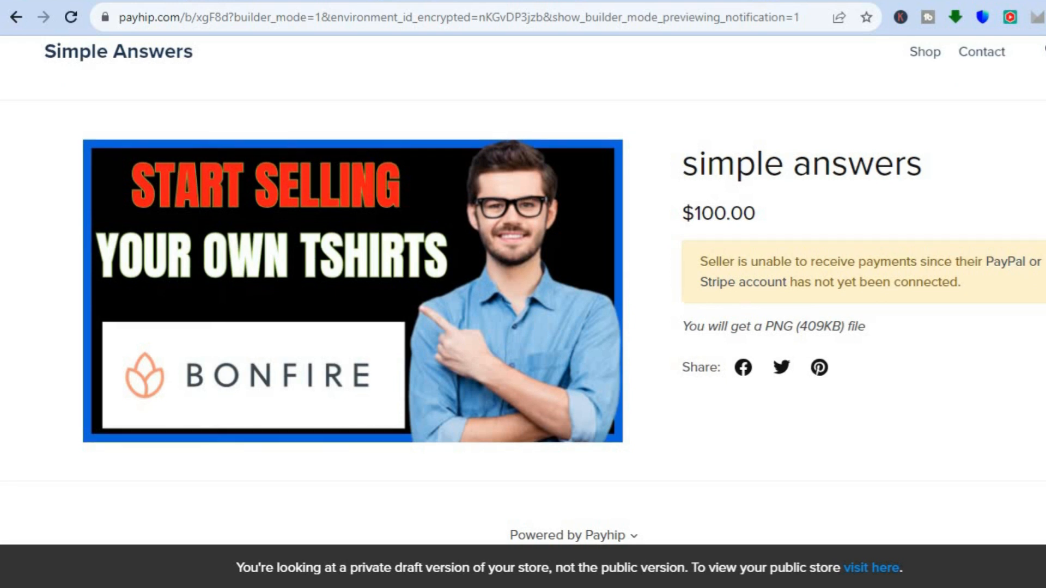
pyautogui.scroll(1, 477, 273)
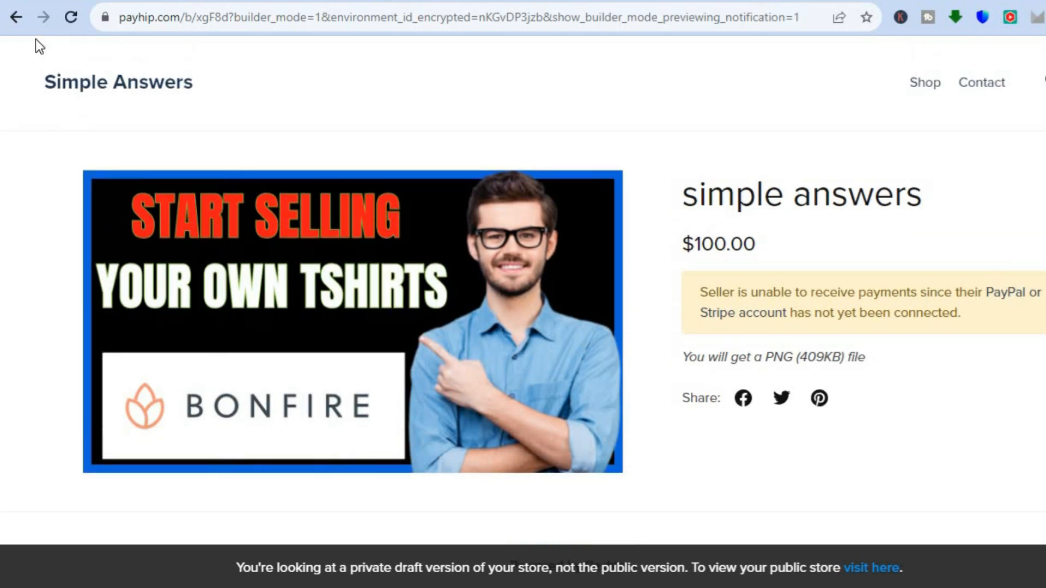
pyautogui.click(75, 0)
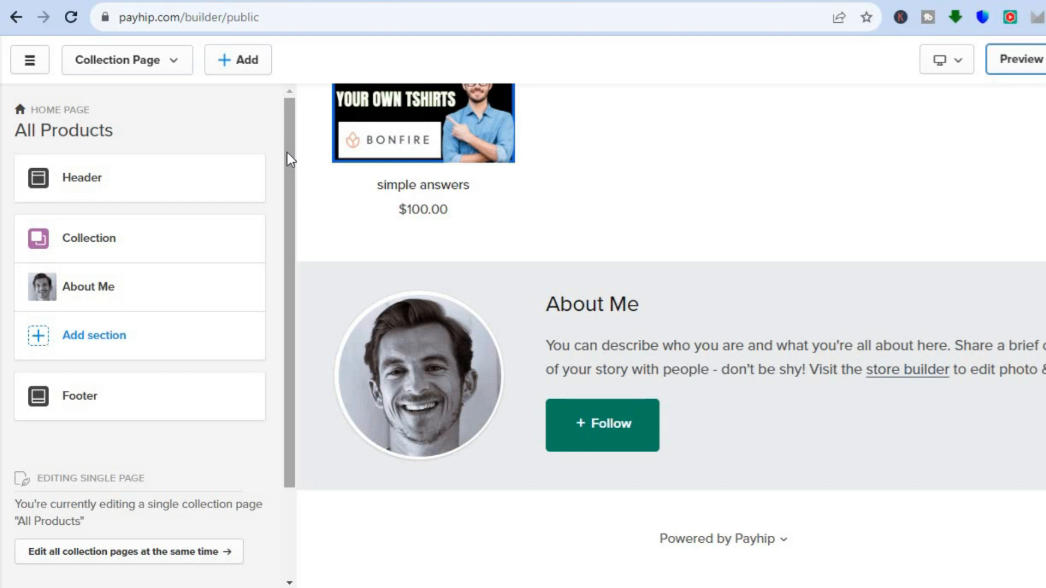
# Exit the store builder and go to the store's Marketing page.
pyautogui.click(18, 60)
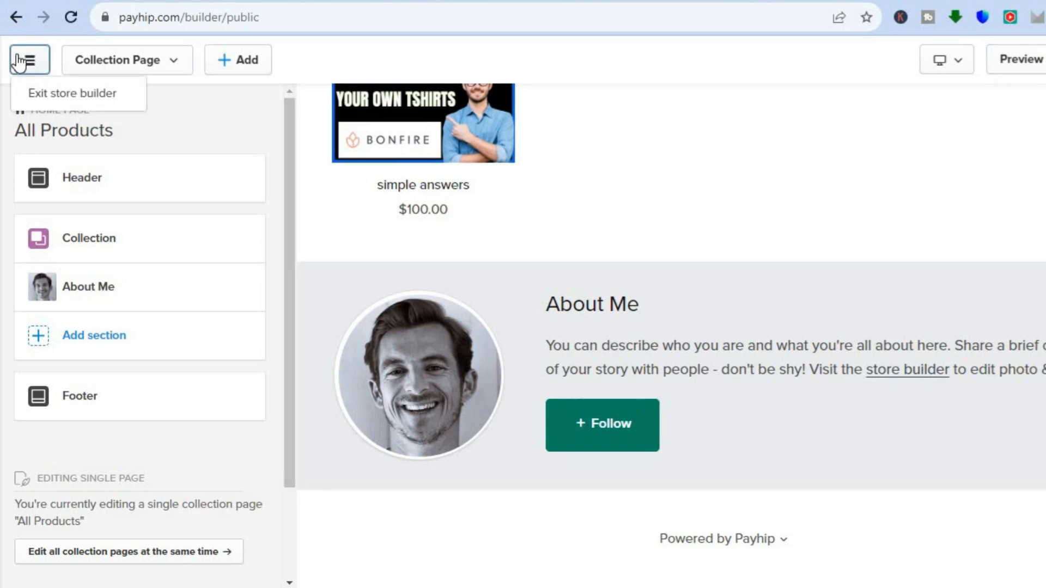
pyautogui.click(44, 91)
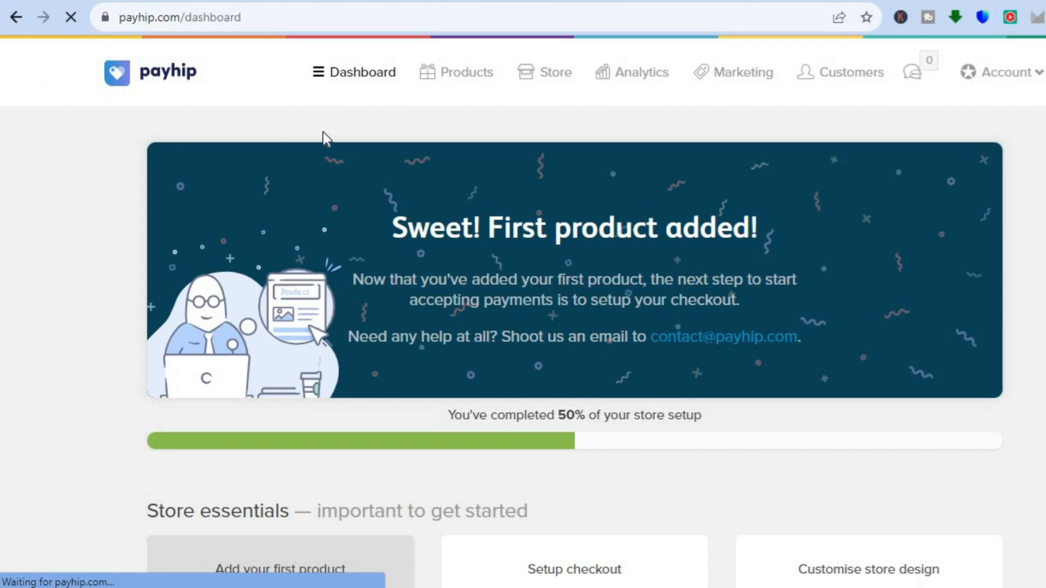
pyautogui.click(747, 70)
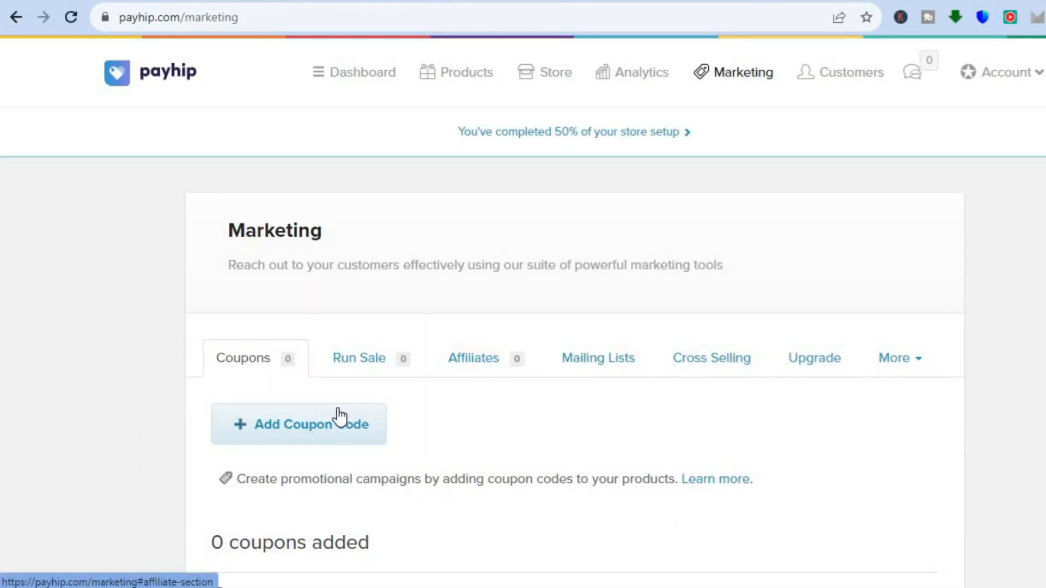
# Start a new coupon code, examine its product scope, code, discount and advanced options, and close the form without creating it.
pyautogui.scroll(-3, 474, 354)
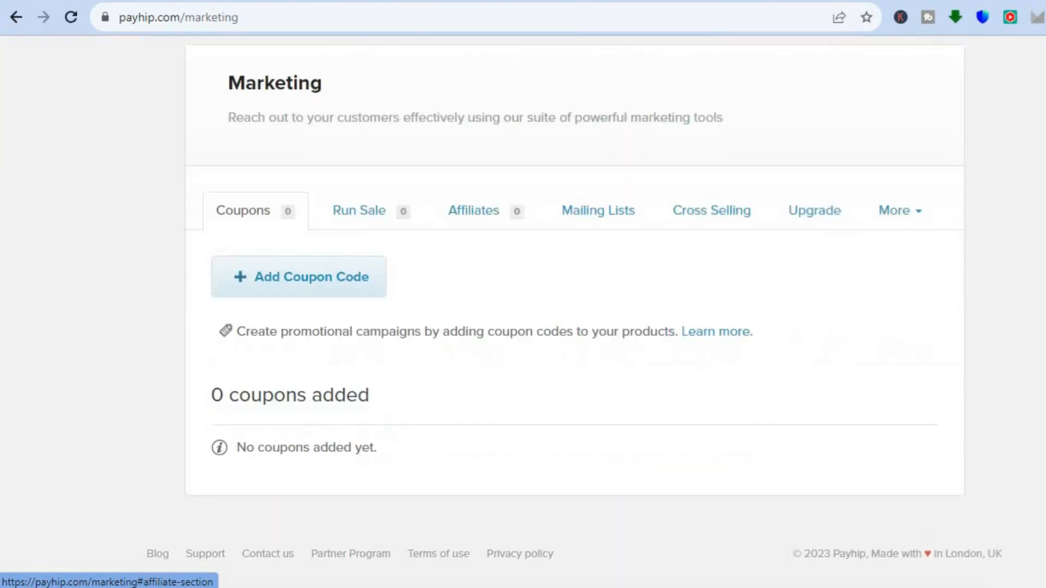
pyautogui.click(326, 261)
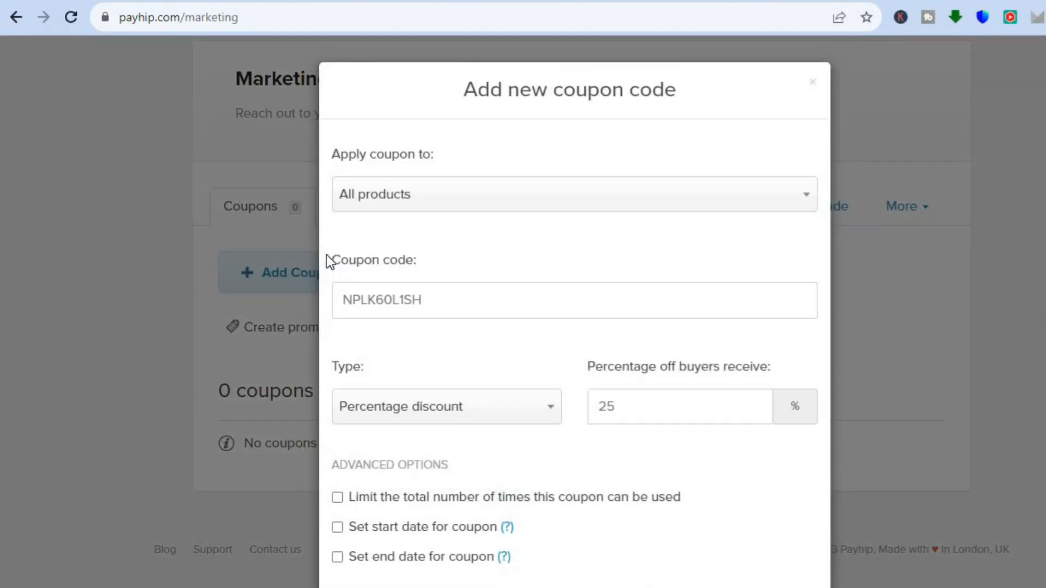
pyautogui.click(478, 198)
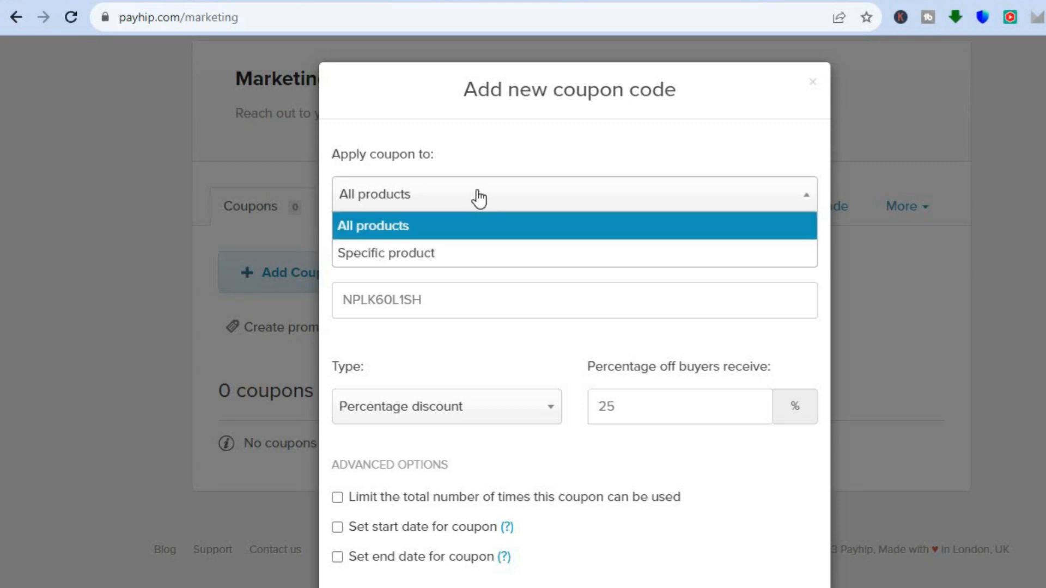
pyautogui.click(478, 197)
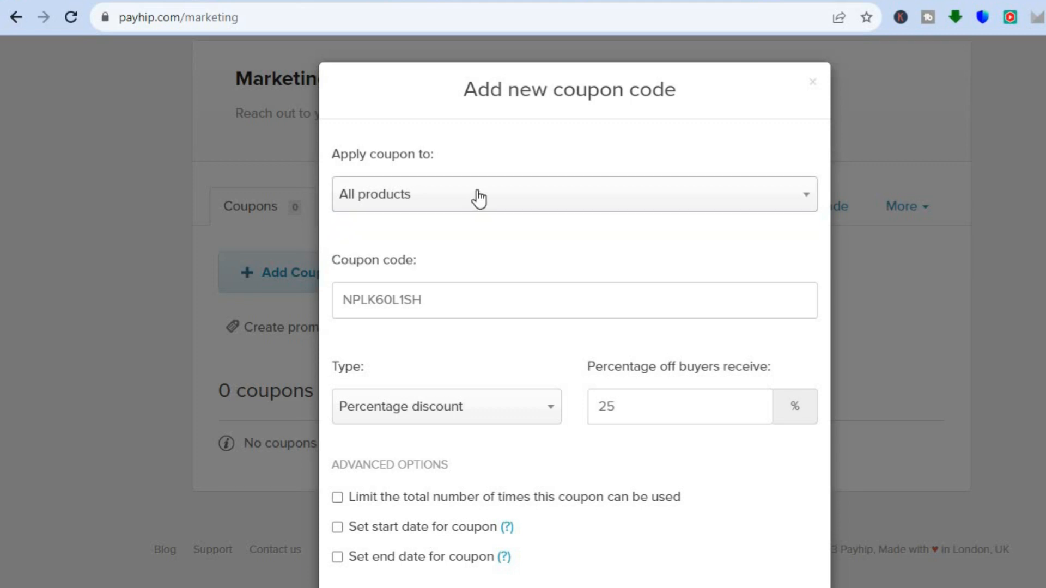
pyautogui.click(477, 299)
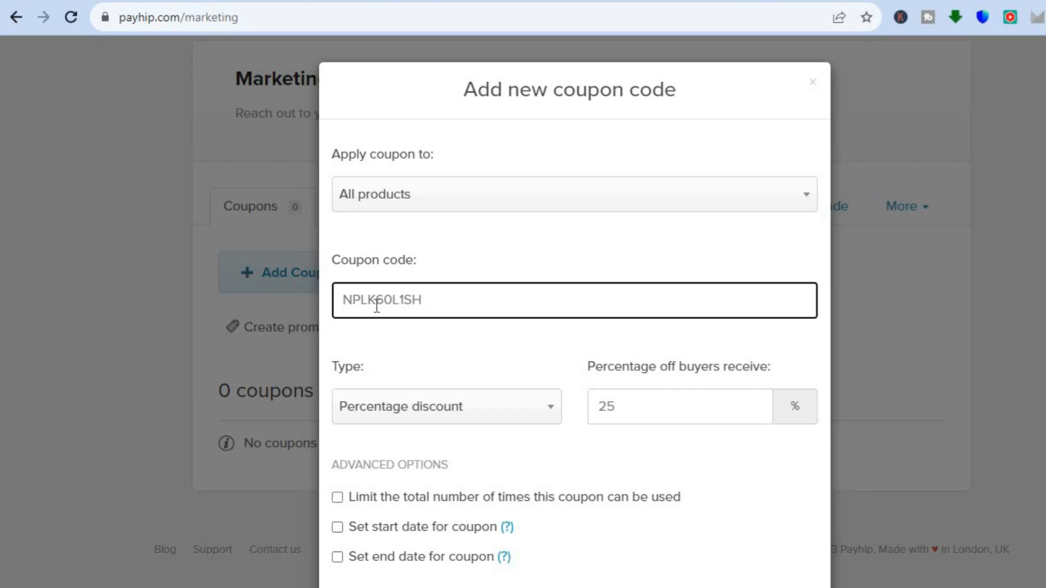
pyautogui.click(690, 419)
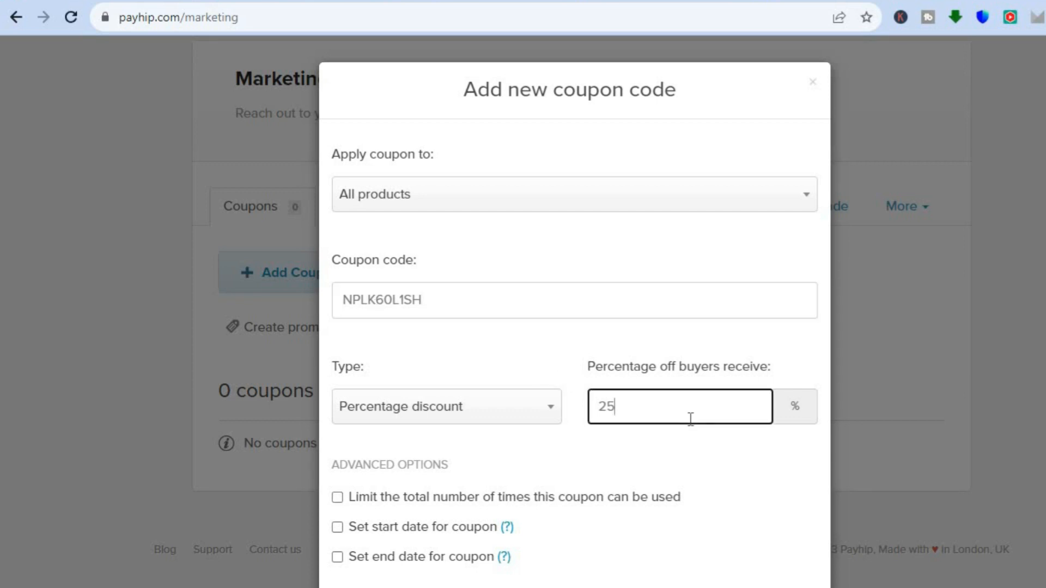
pyautogui.scroll(-3, 575, 305)
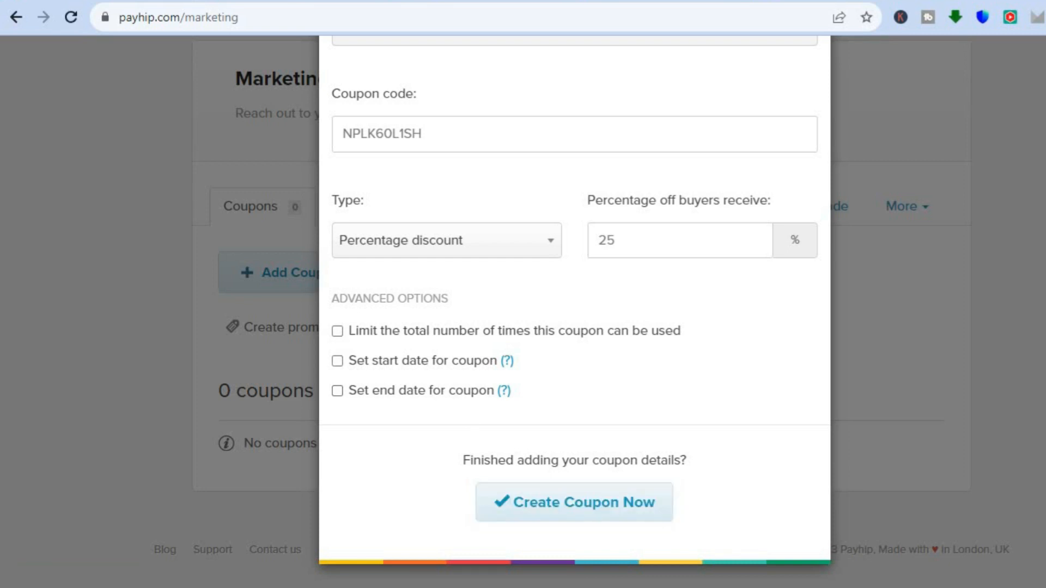
pyautogui.scroll(3, 574, 326)
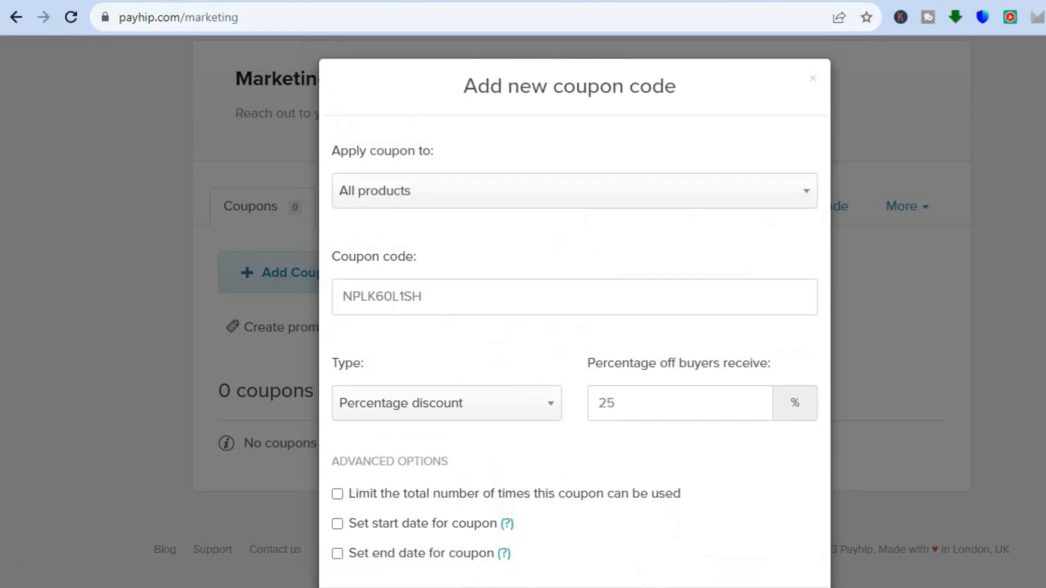
pyautogui.click(814, 90)
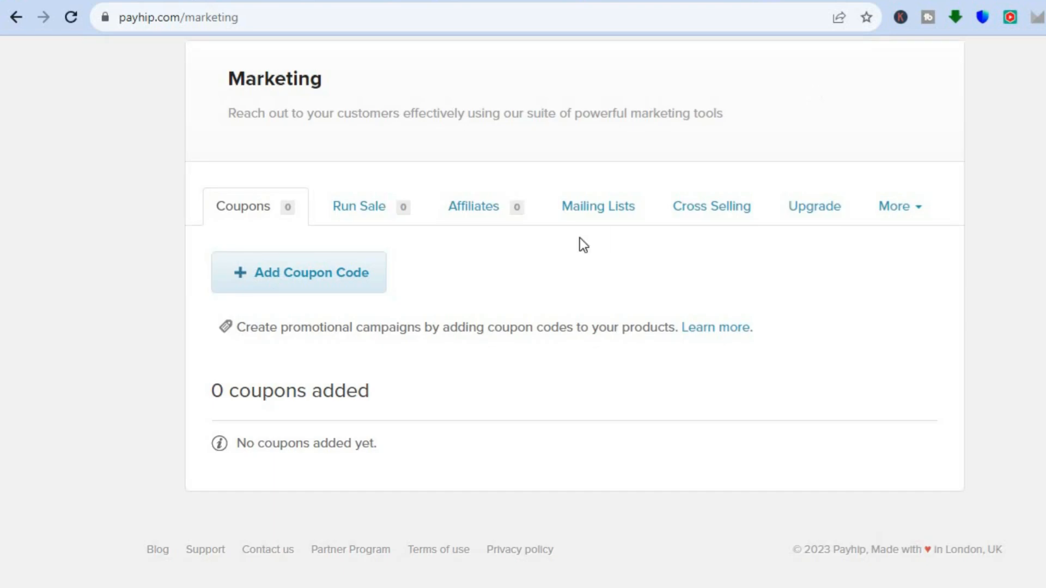
# View the Run Sale, Affiliates and Cross Selling marketing tools.
pyautogui.click(368, 207)
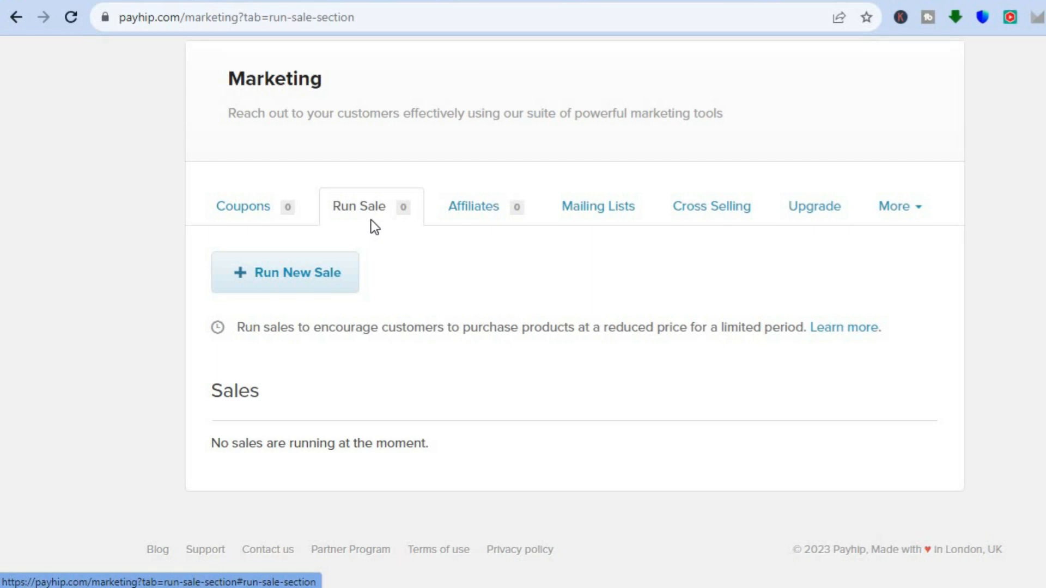
pyautogui.click(492, 215)
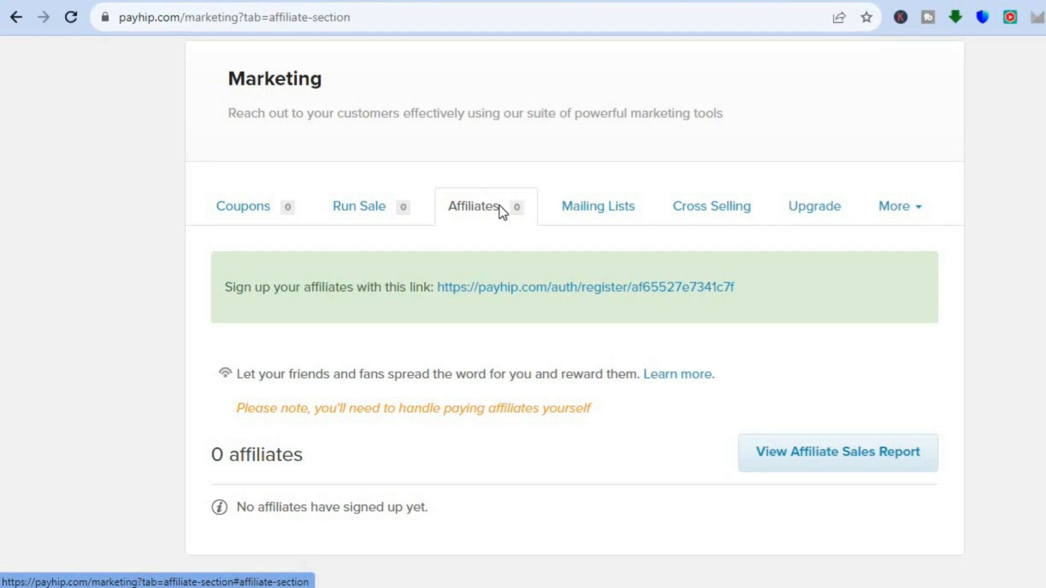
pyautogui.click(717, 212)
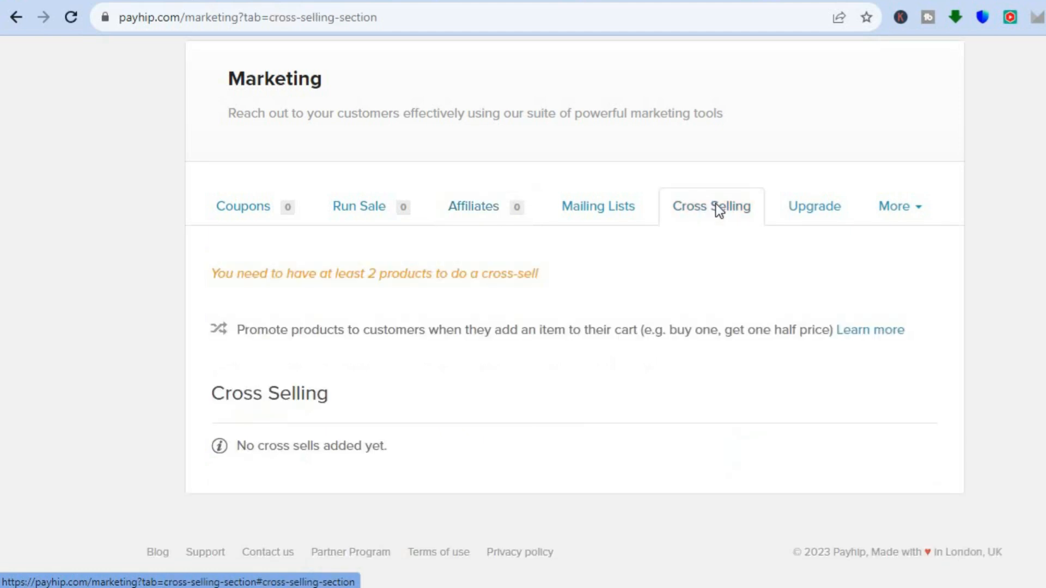